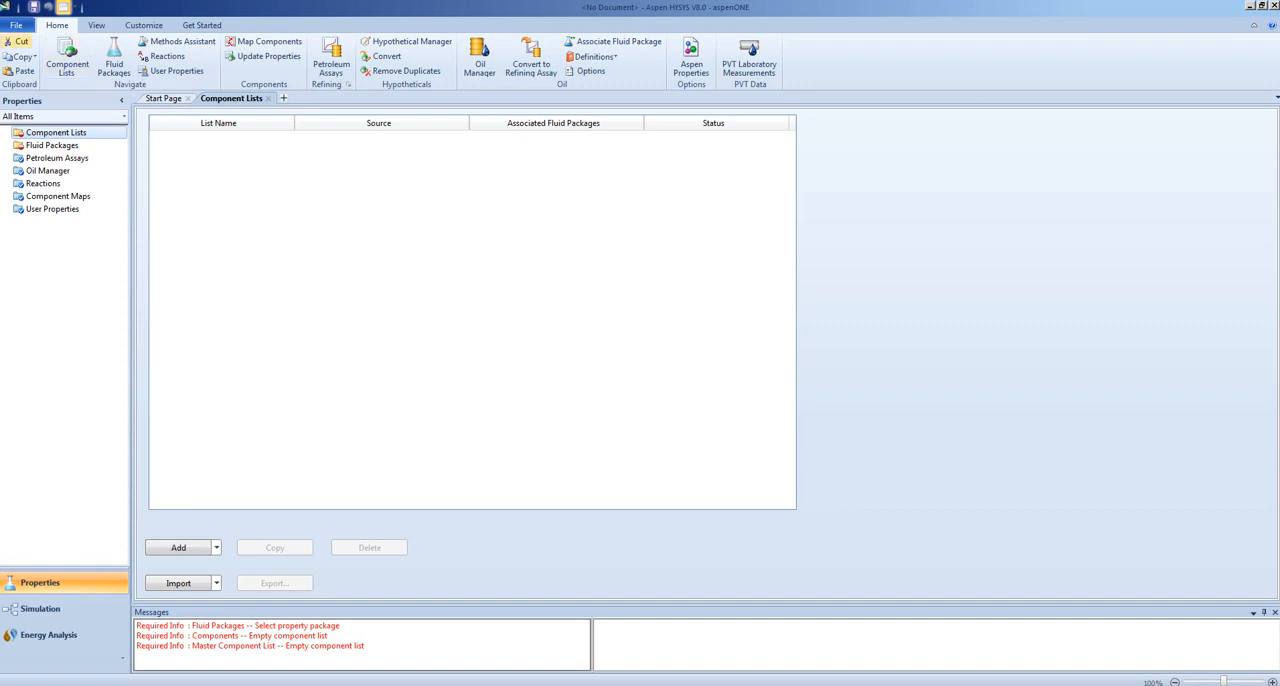
- Start a new case and add a component list based on the HYSYS databank
click(16, 28)
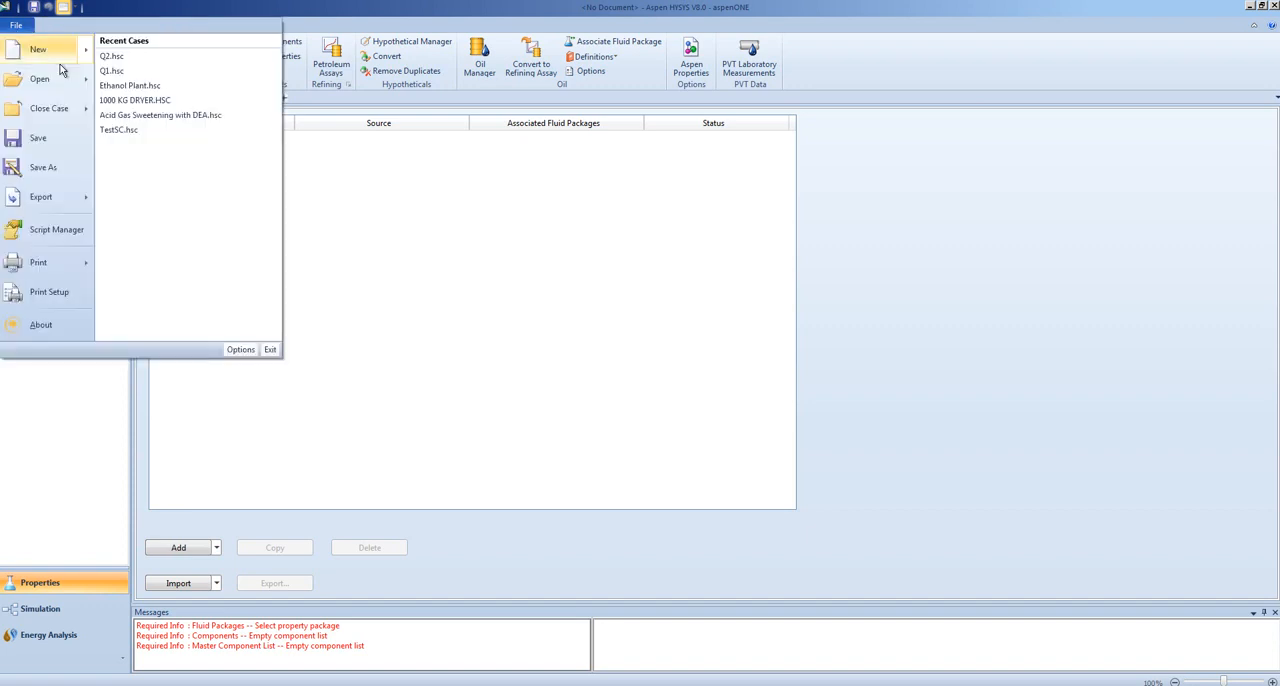
mouse_move(60, 59)
click(170, 49)
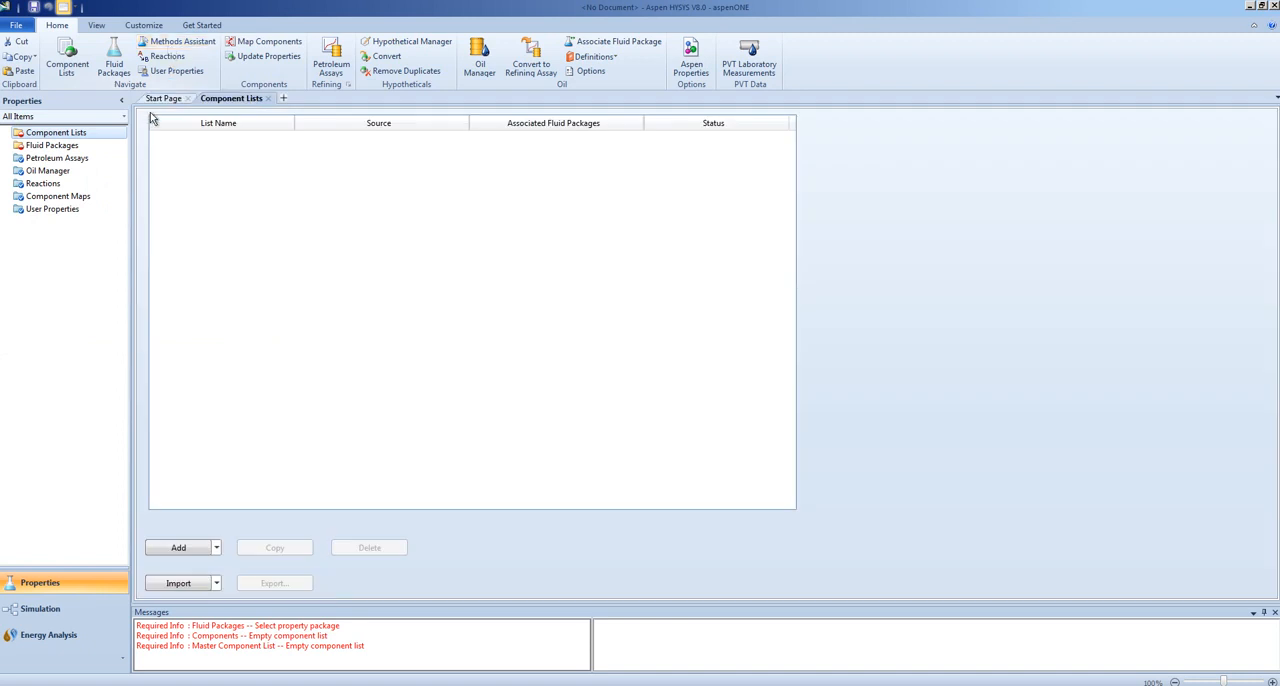
click(216, 551)
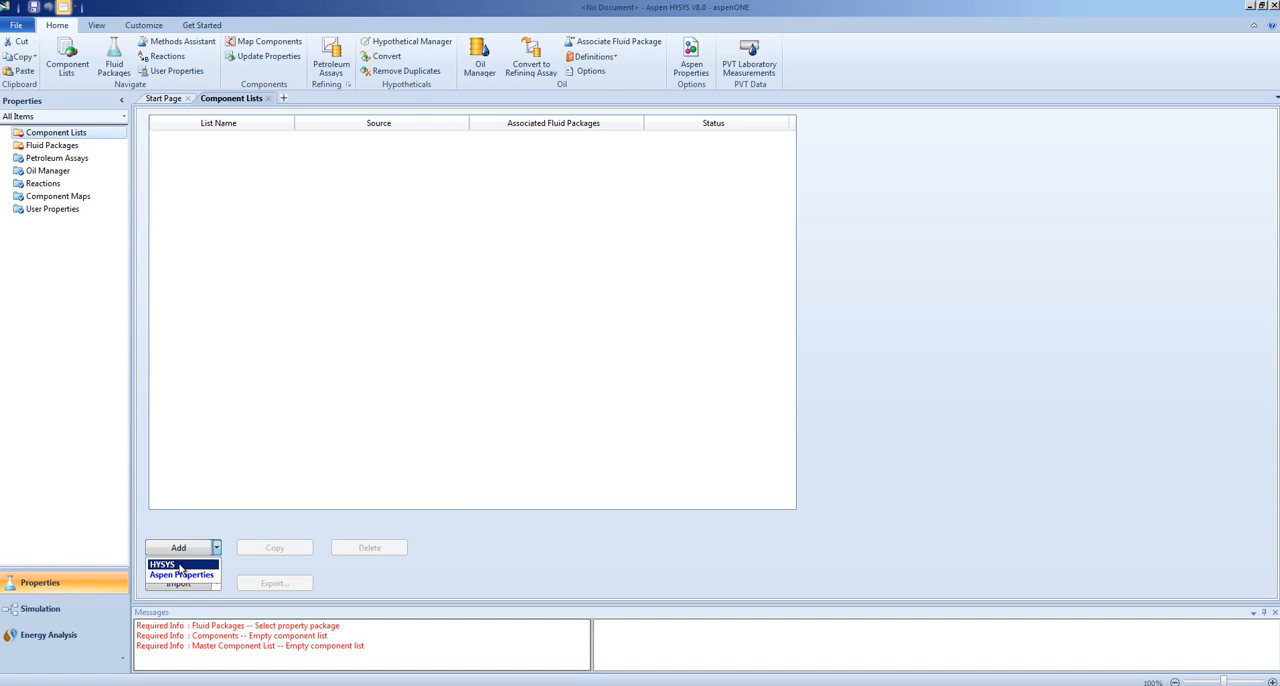
click(180, 566)
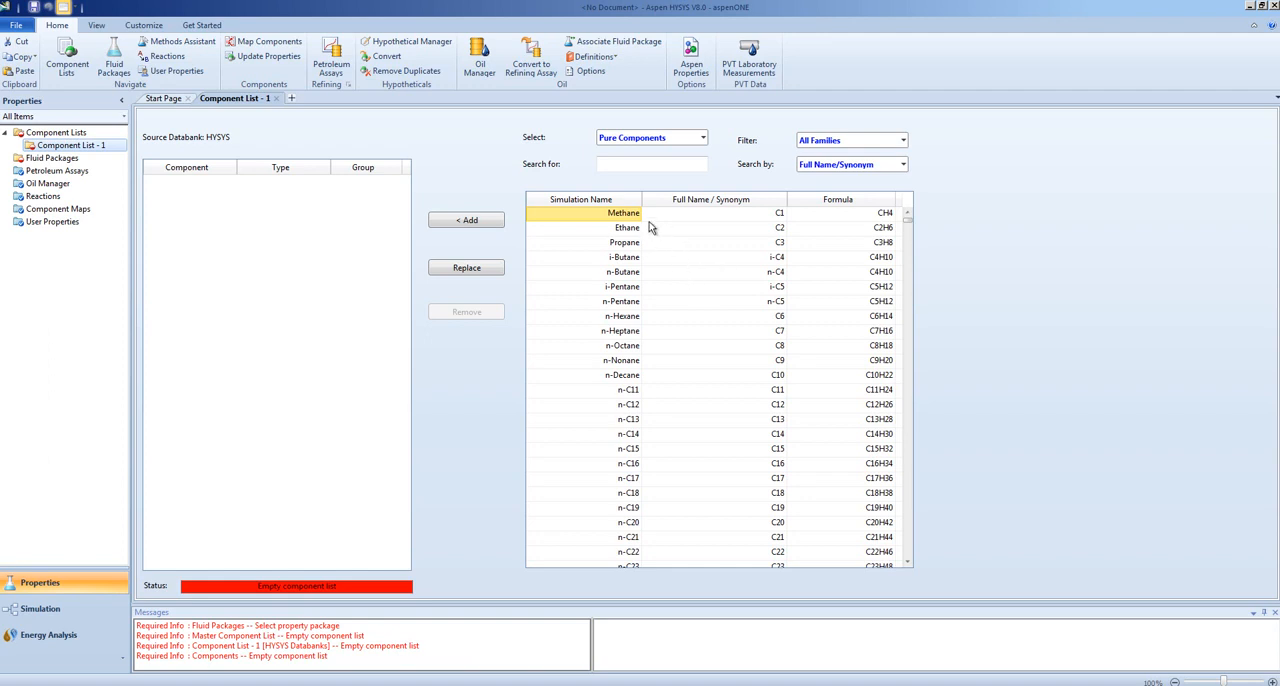
- Search the pure components for "water" and add H2O to the component list
click(620, 165)
text(water)
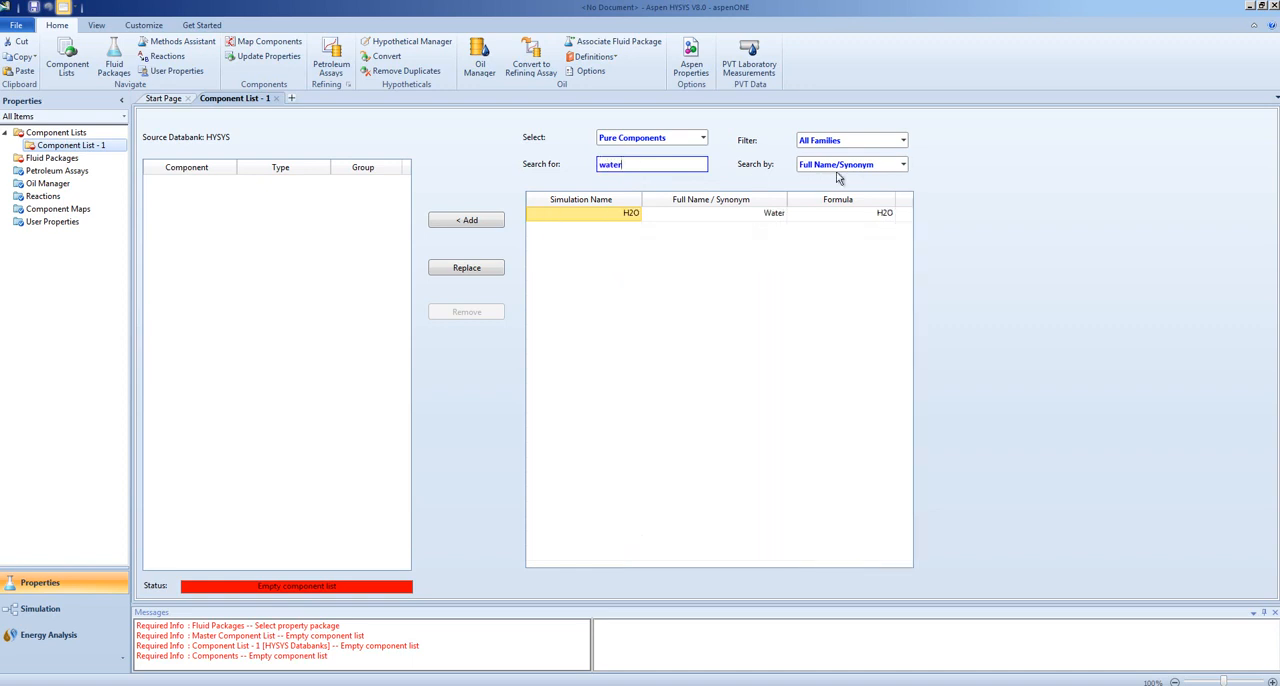
click(476, 228)
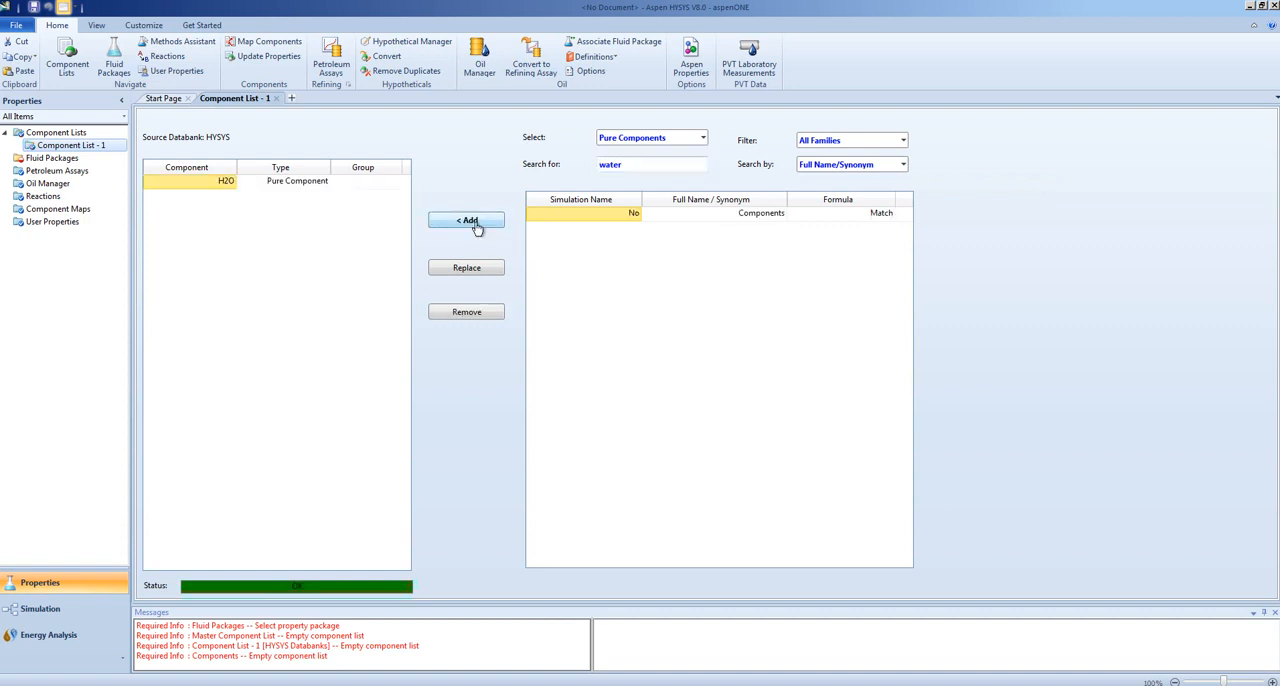
- Search the pure components by formula for CO2 and add carbon dioxide to the component list
click(902, 164)
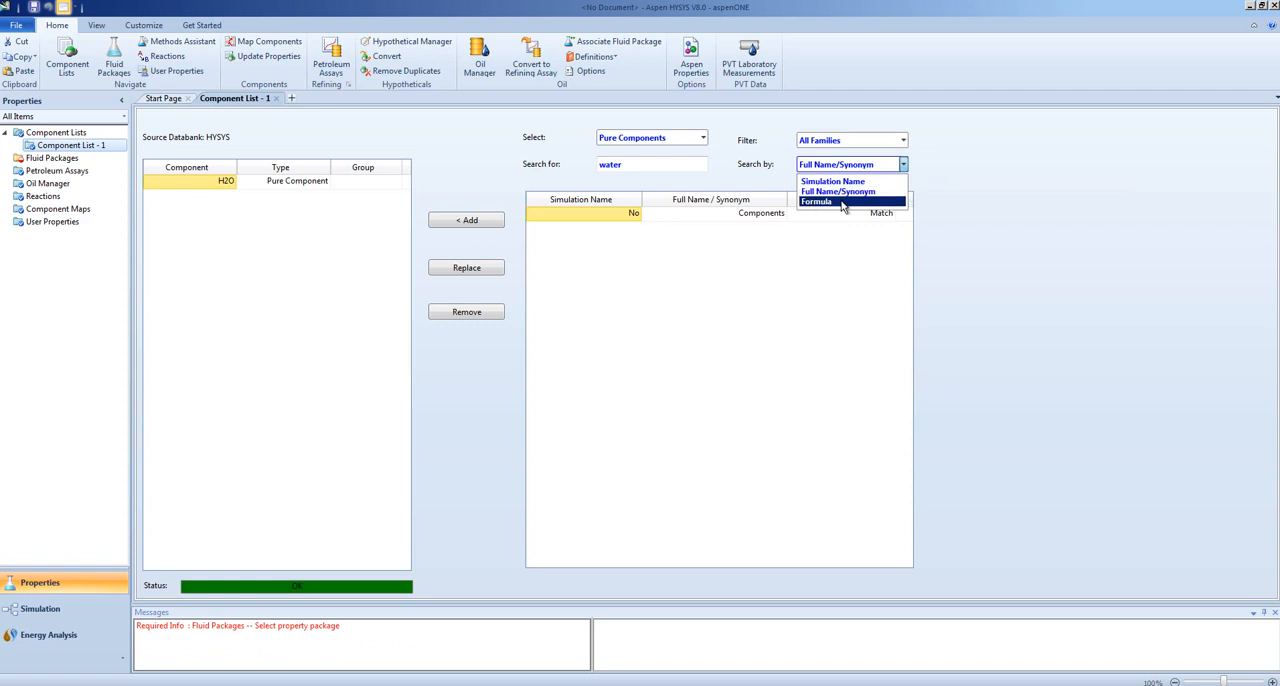
click(843, 202)
click(642, 167)
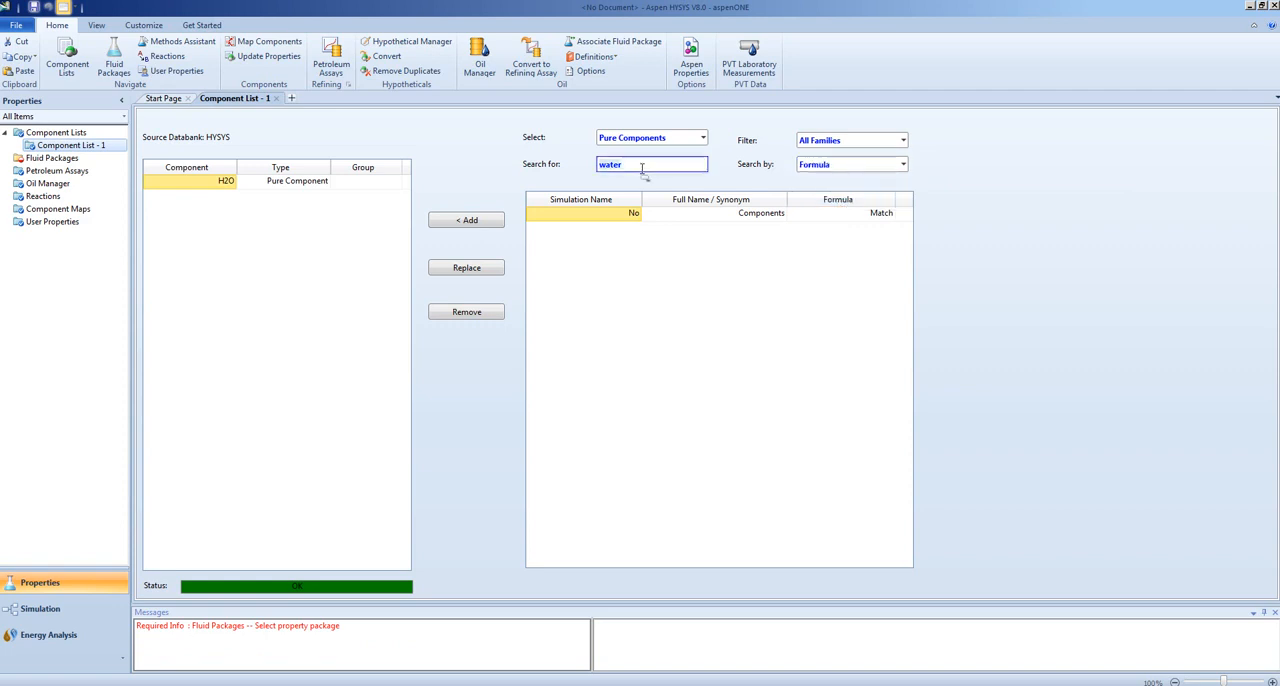
text(CO2)
click(488, 221)
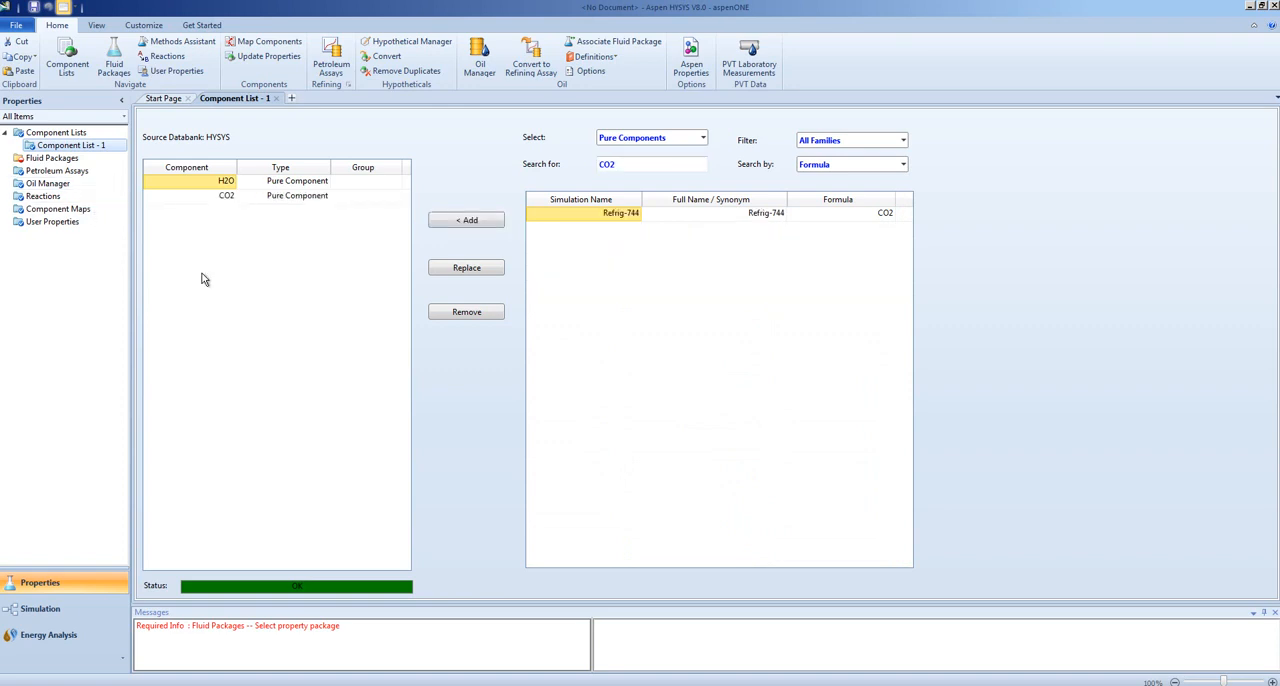
- Clear the component search text and switch the component selection from pure to Hypothetical
click(610, 164)
key(BackSpace)
key(BackSpace)
key(BackSpace)
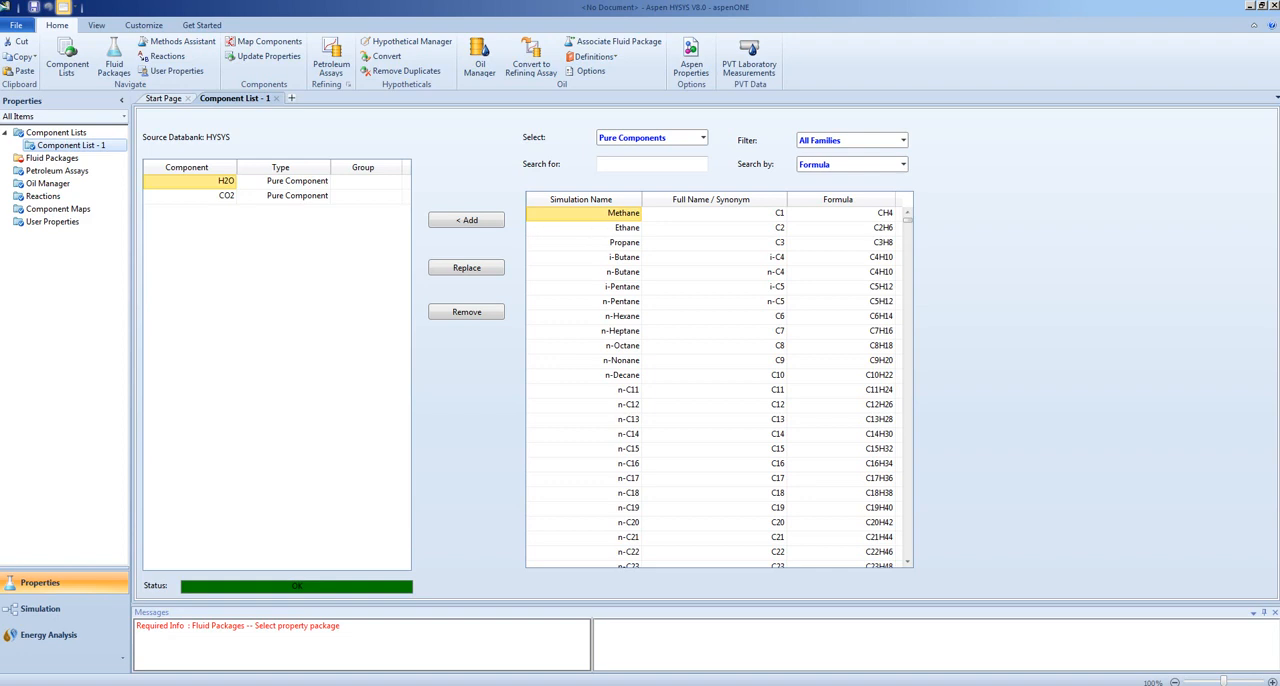
click(704, 140)
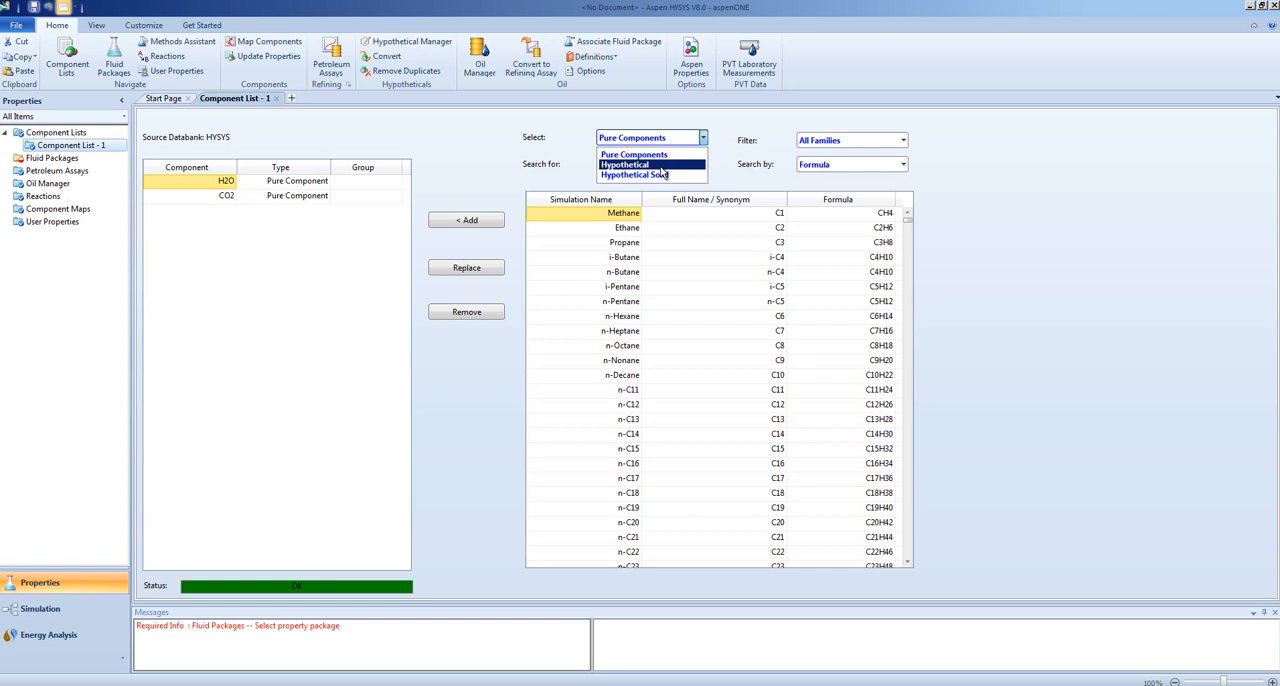
click(661, 165)
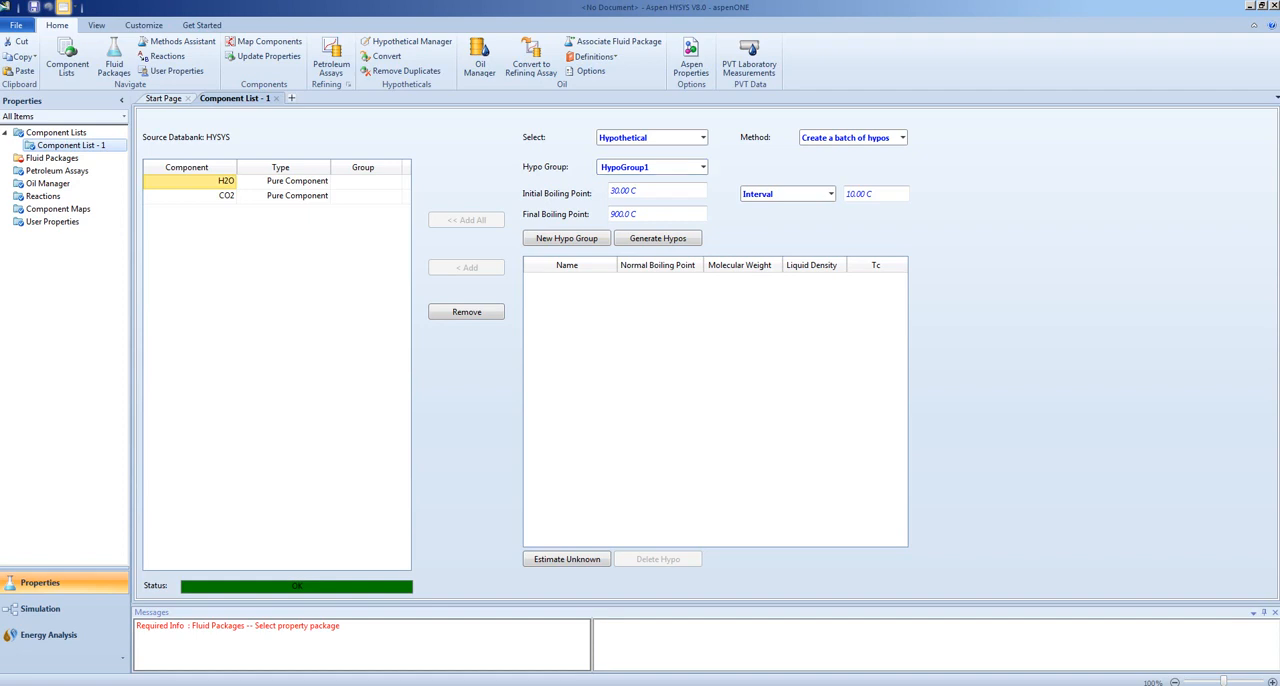
- Set the hypothetical batch's initial boiling point to 500 °C and its interval to 50 °C
click(643, 191)
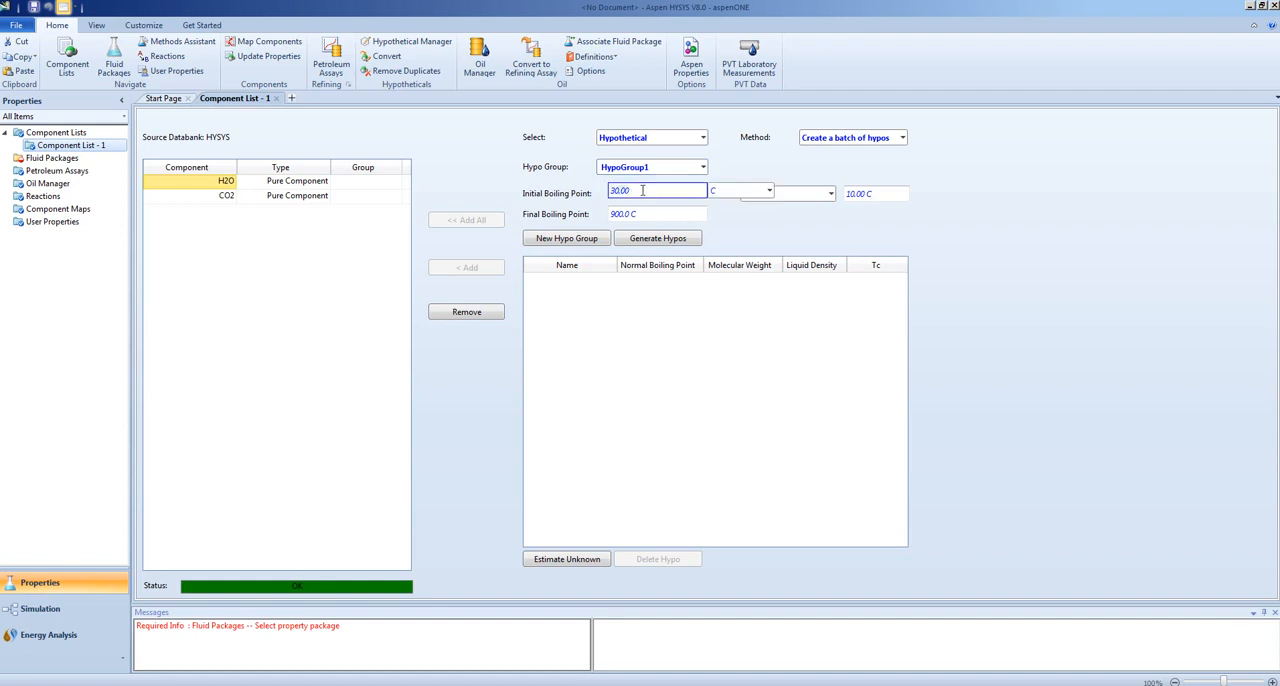
text(500)
click(647, 216)
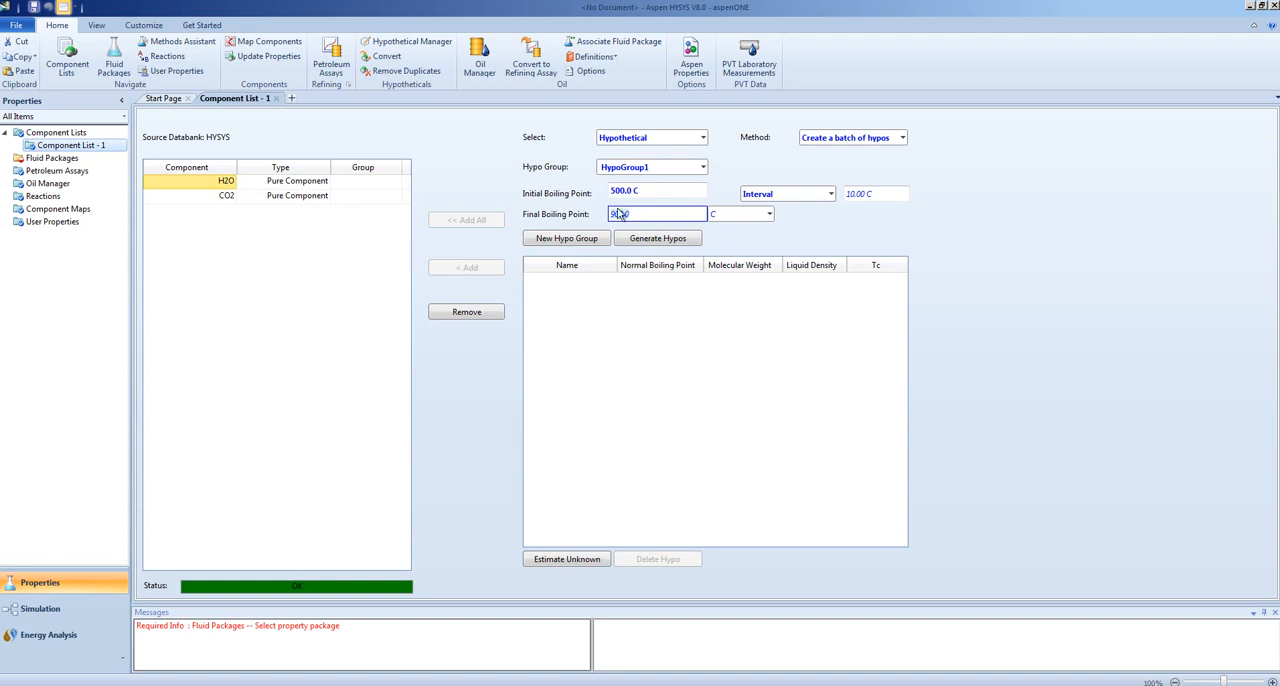
click(844, 232)
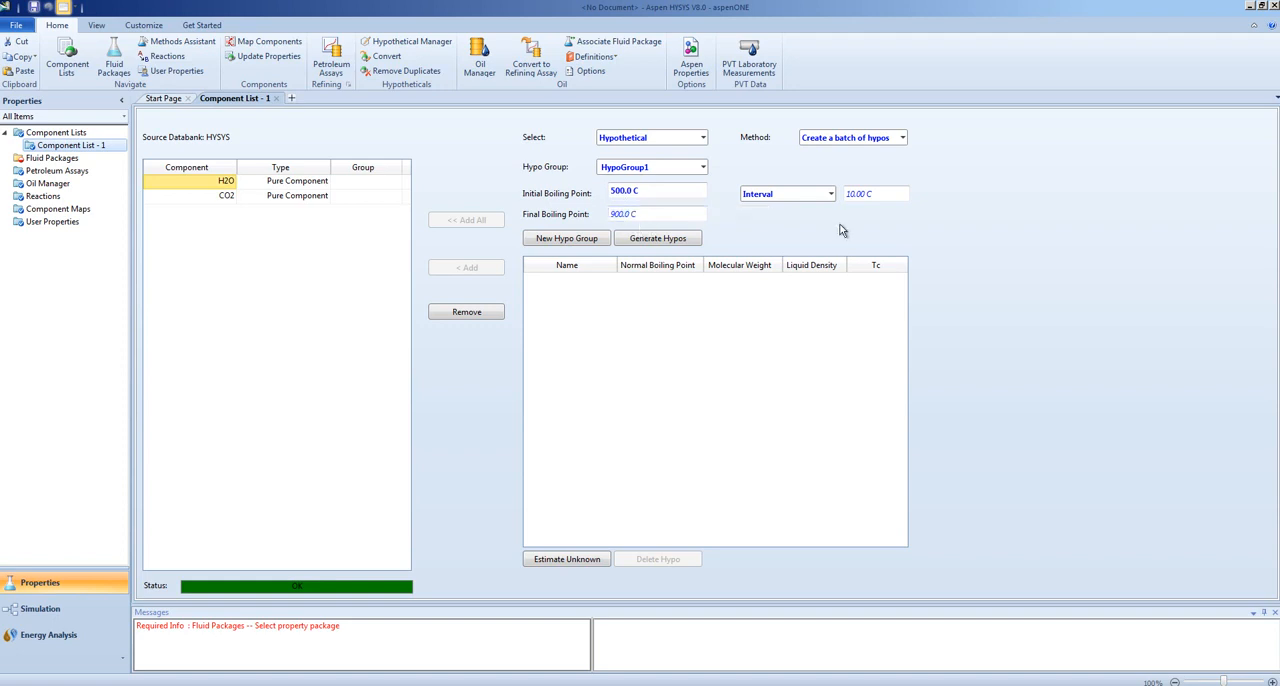
click(869, 195)
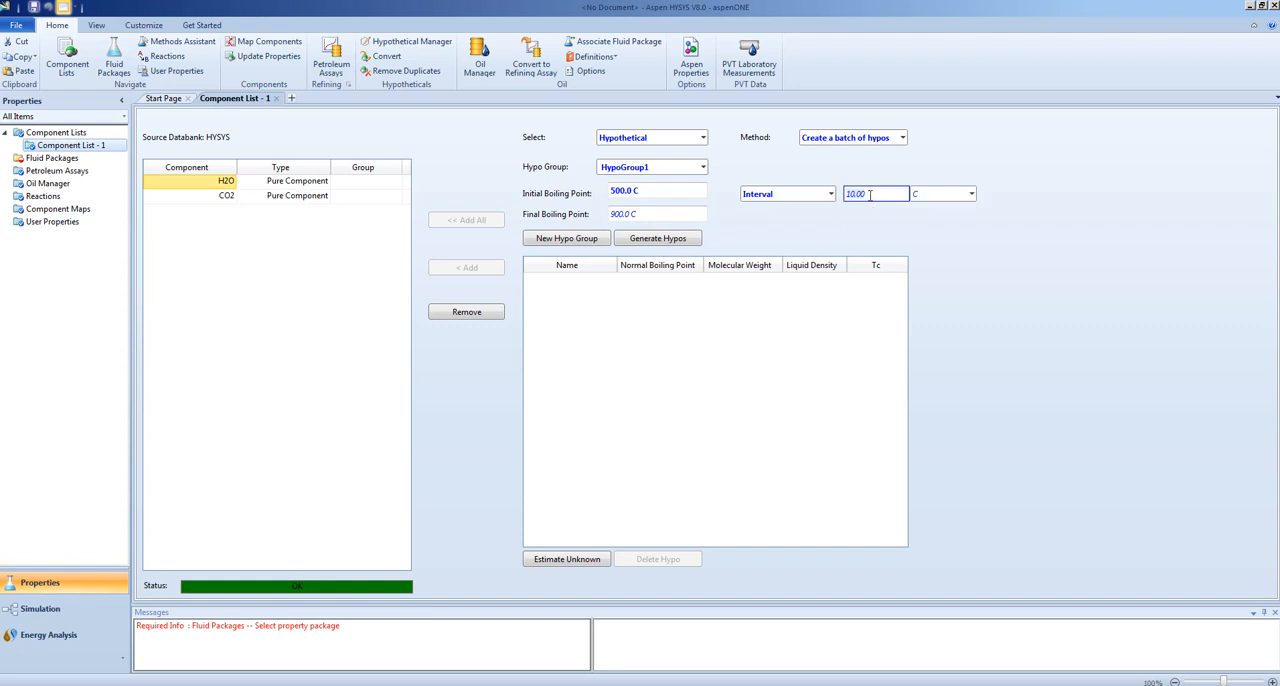
text(50)
key(Return)
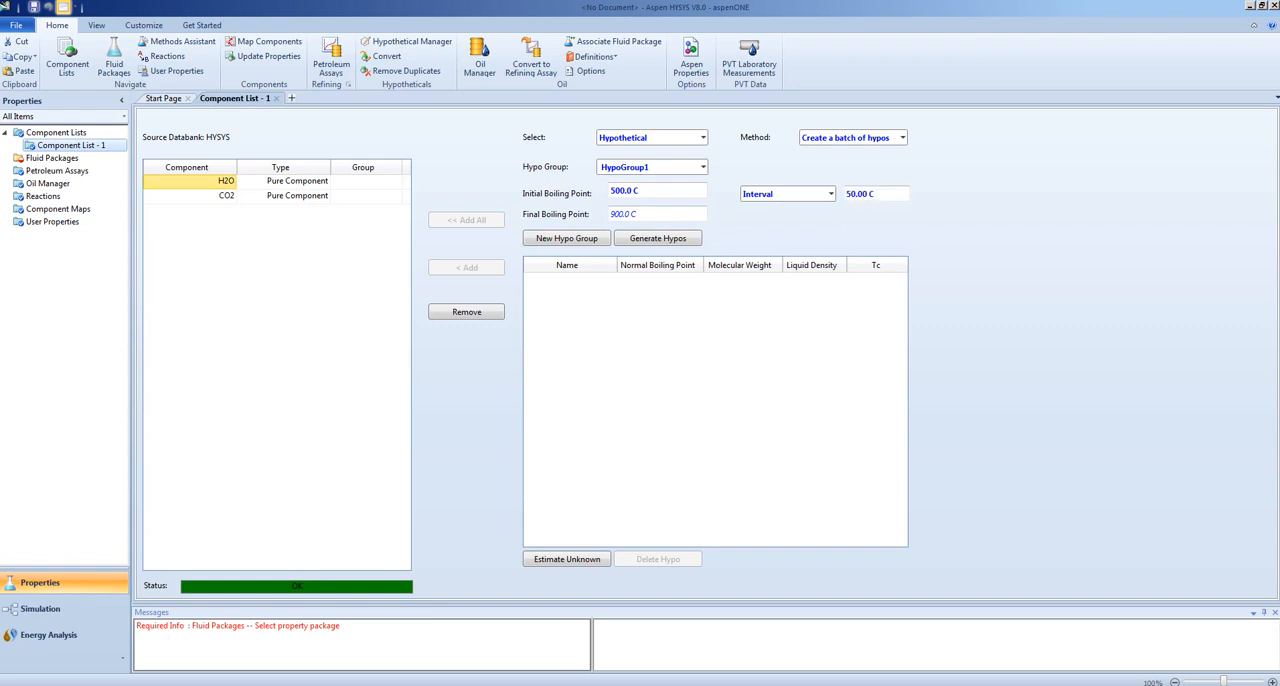
- Generate the hypothetical components and add the one with the 700 °C normal boiling point to the component list
click(651, 244)
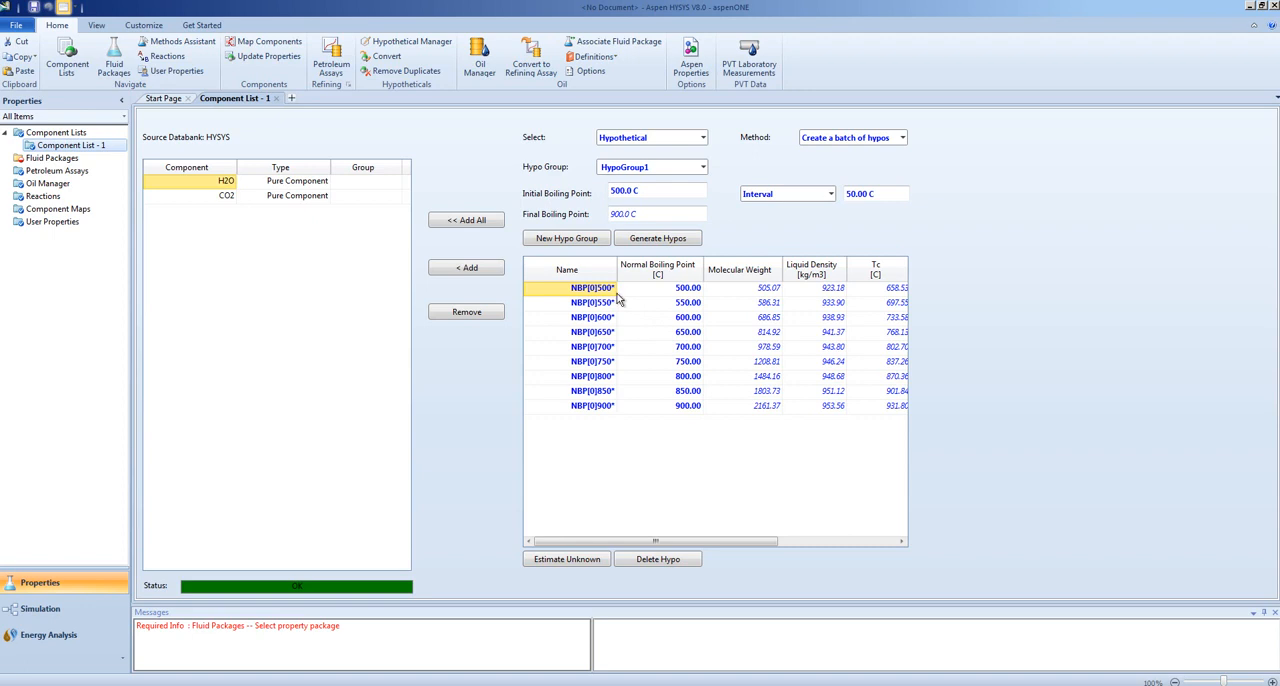
mouse_move(813, 300)
mouse_move(672, 300)
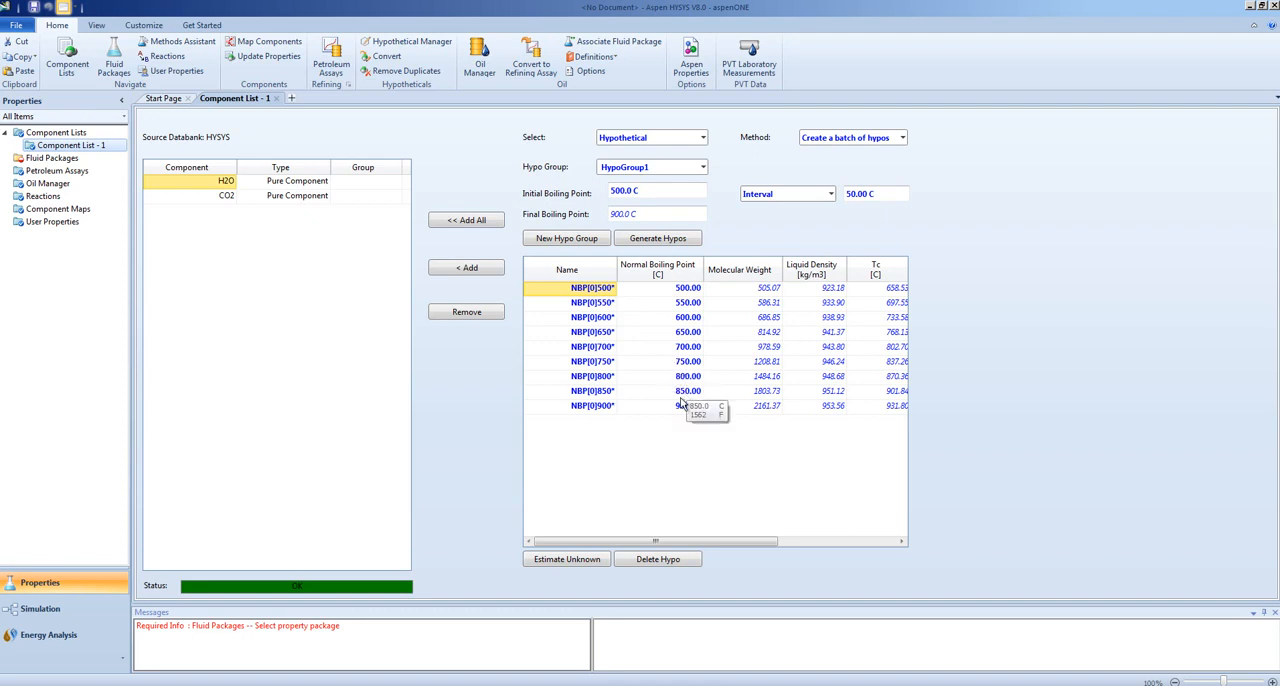
click(585, 349)
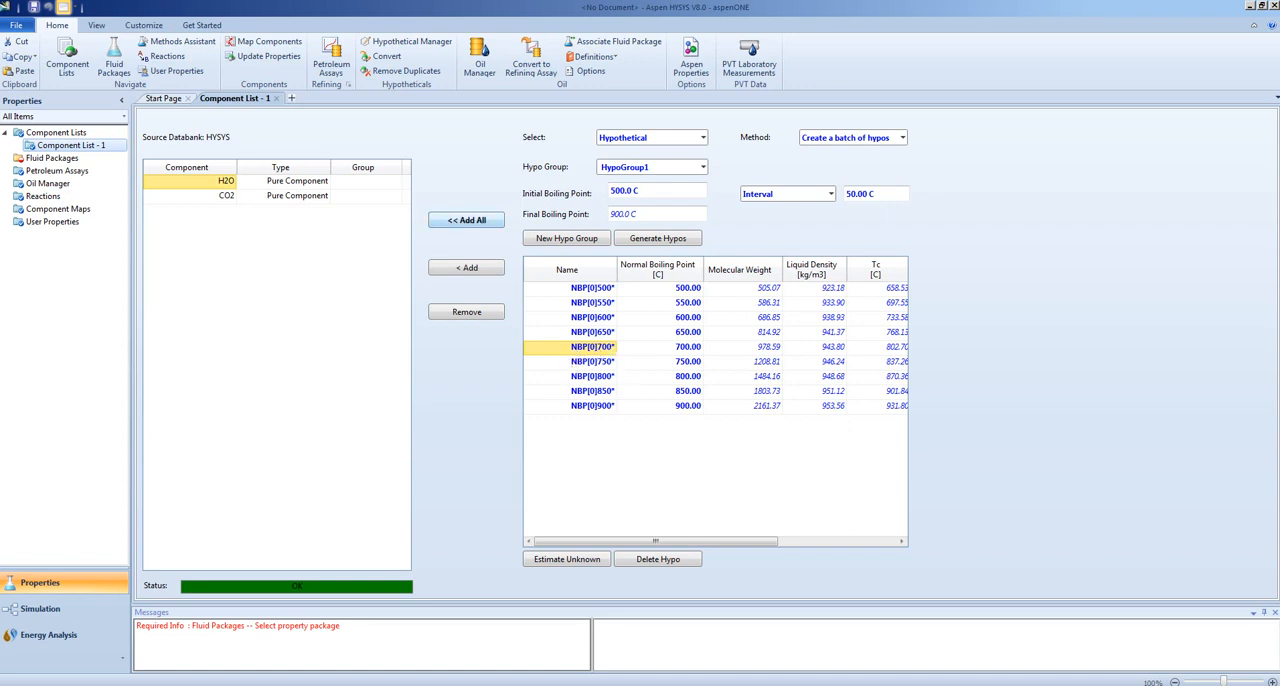
click(472, 267)
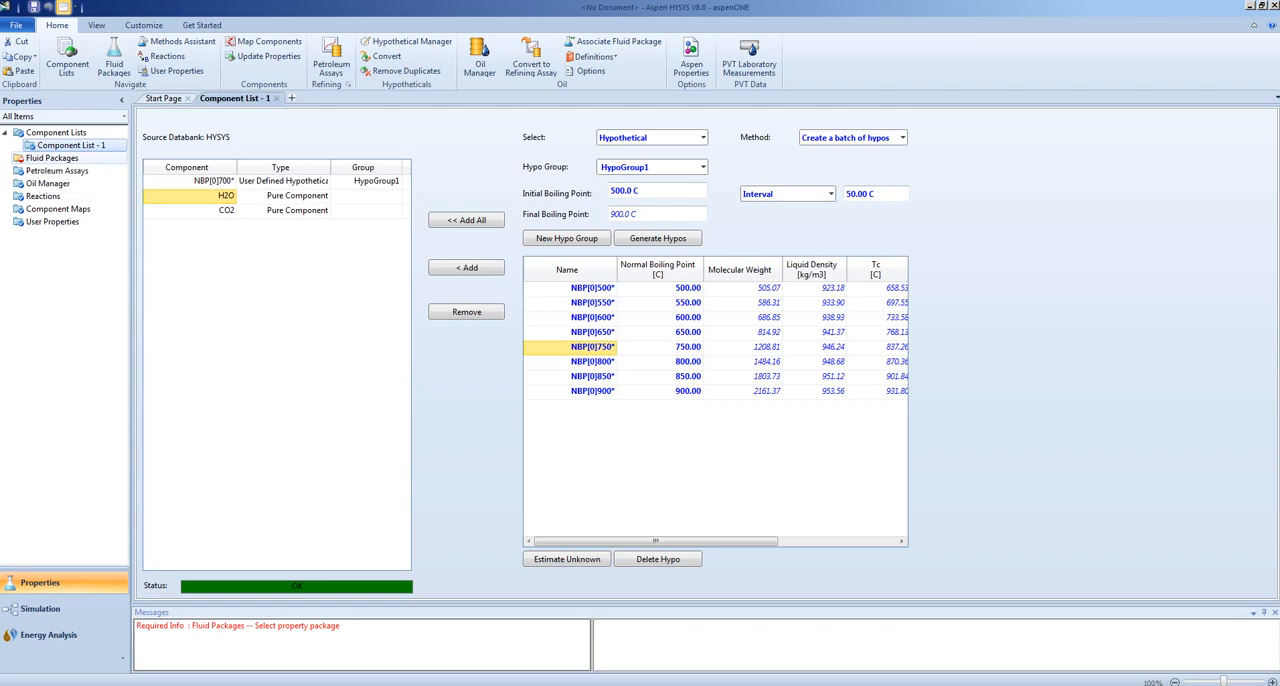
- Open the fluid packages overview and add a new HYSYS fluid package
double_click(45, 158)
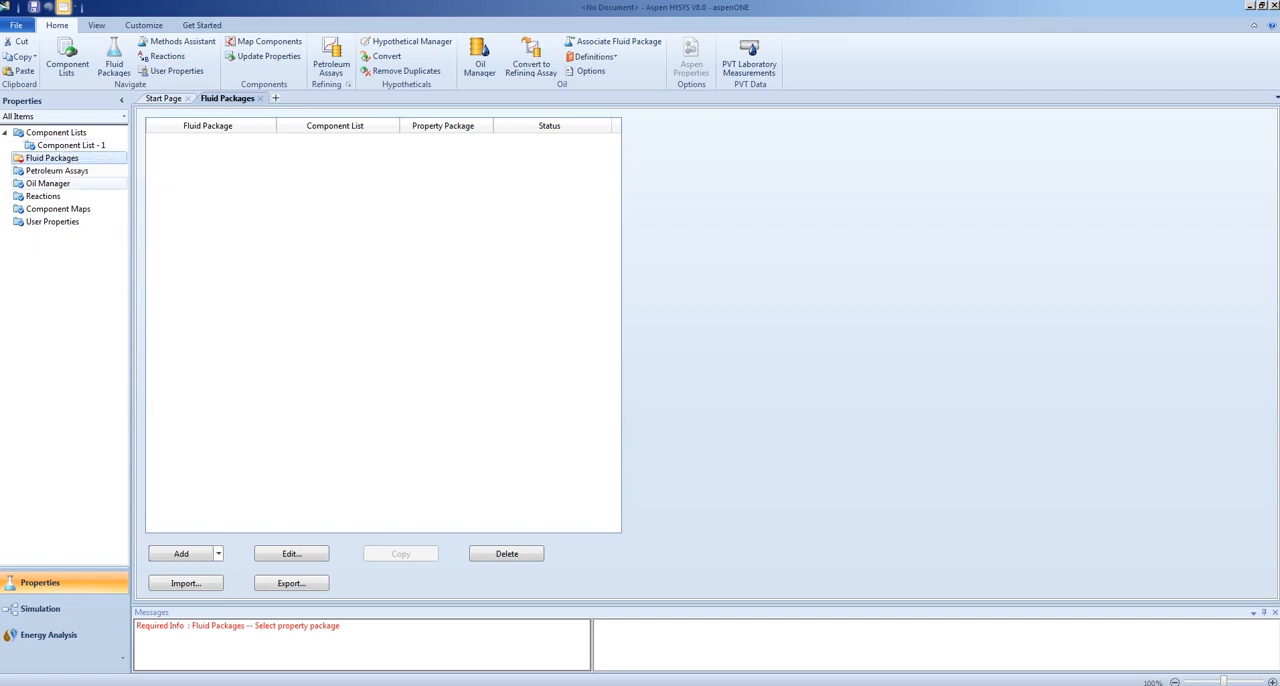
click(218, 554)
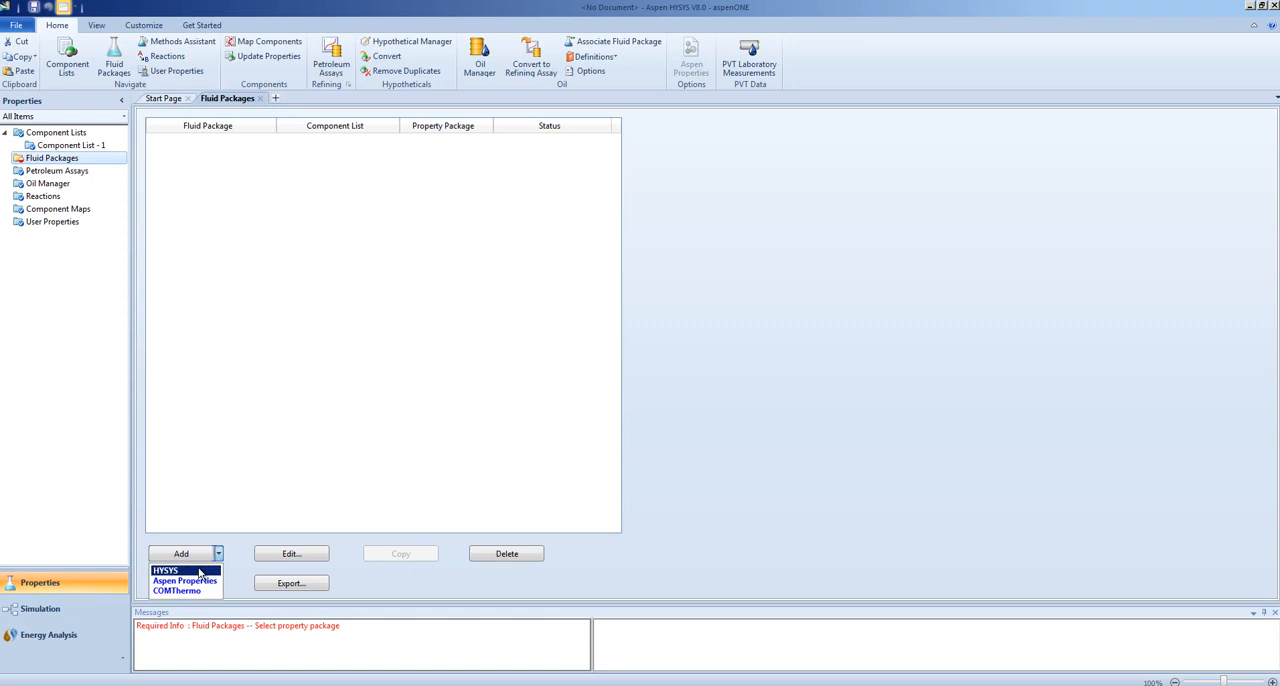
click(199, 571)
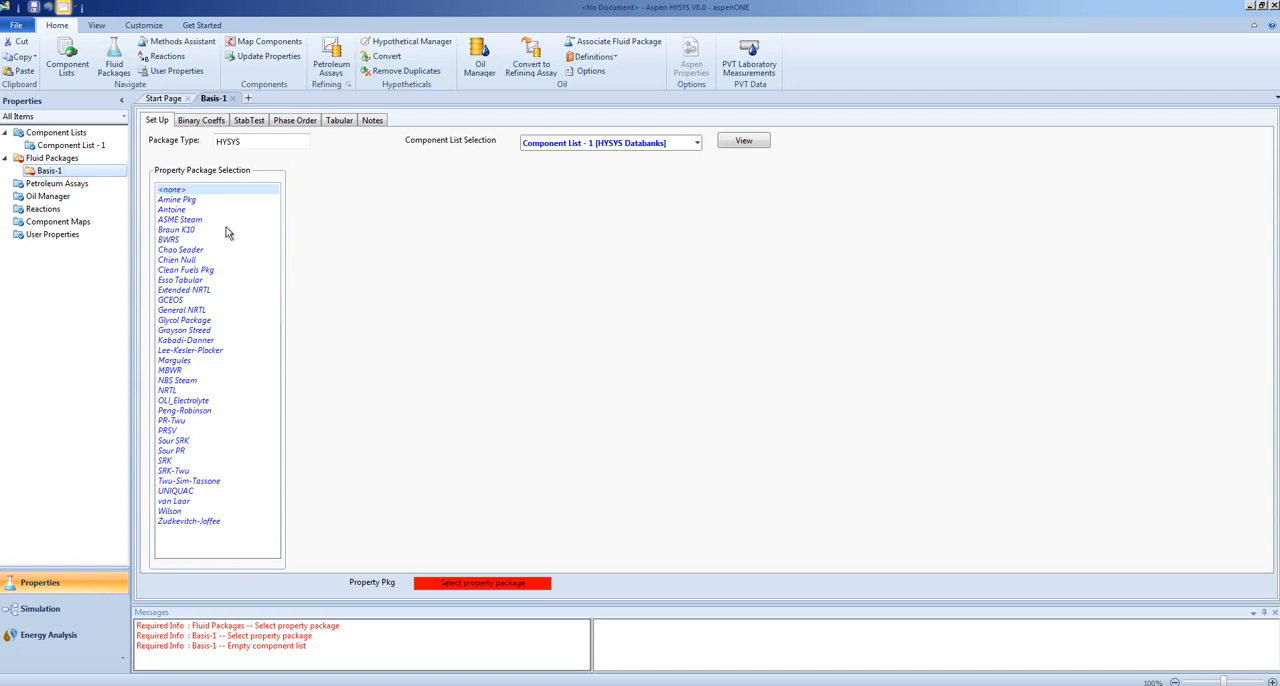
- Open the Methods Assistant and review its component type and process type options for property package selection
click(168, 39)
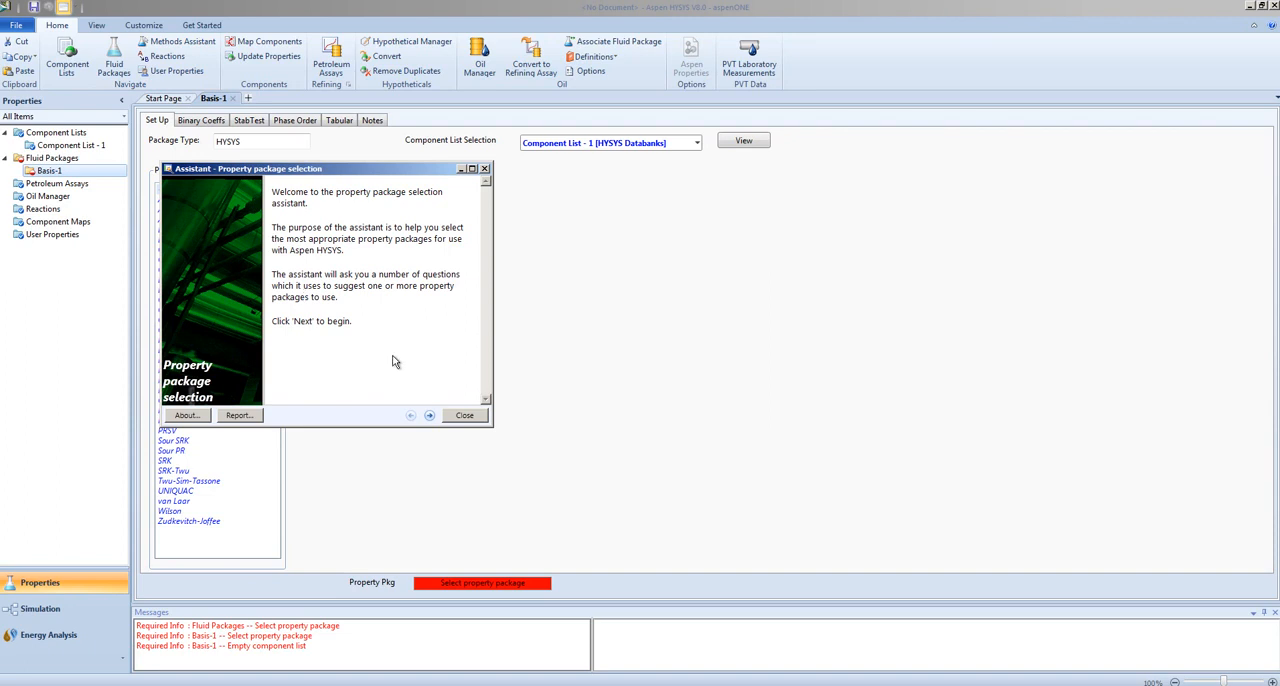
click(430, 416)
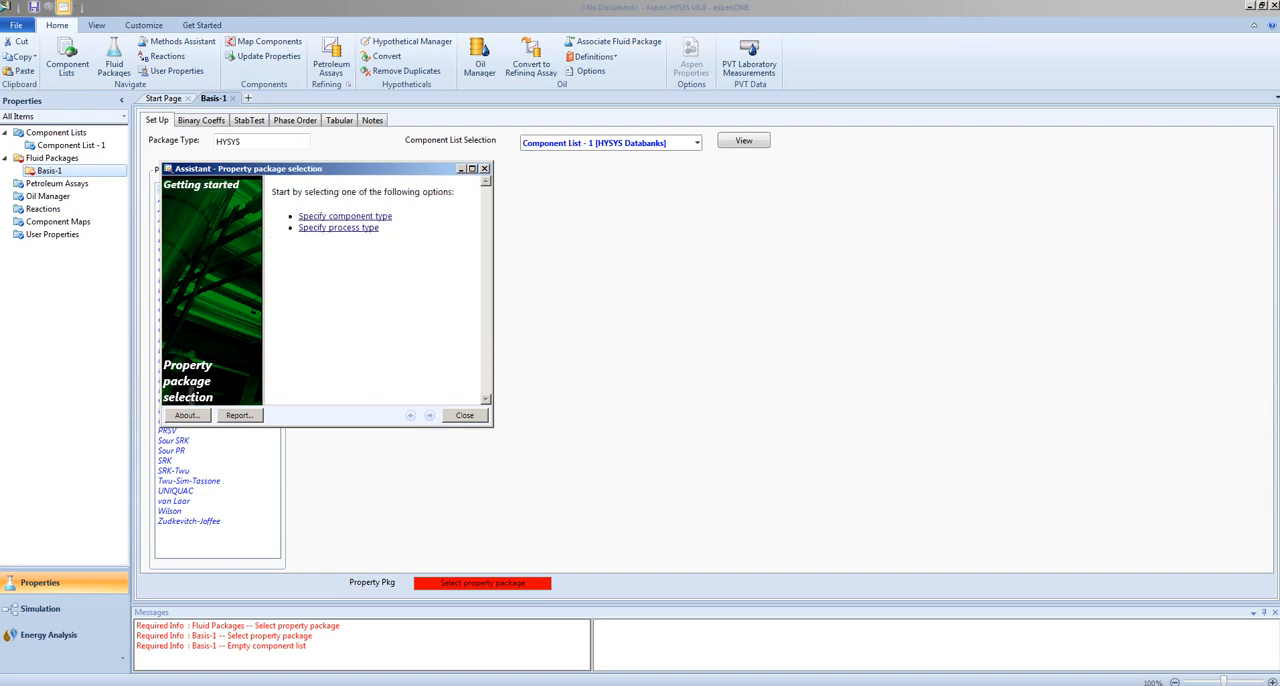
click(330, 217)
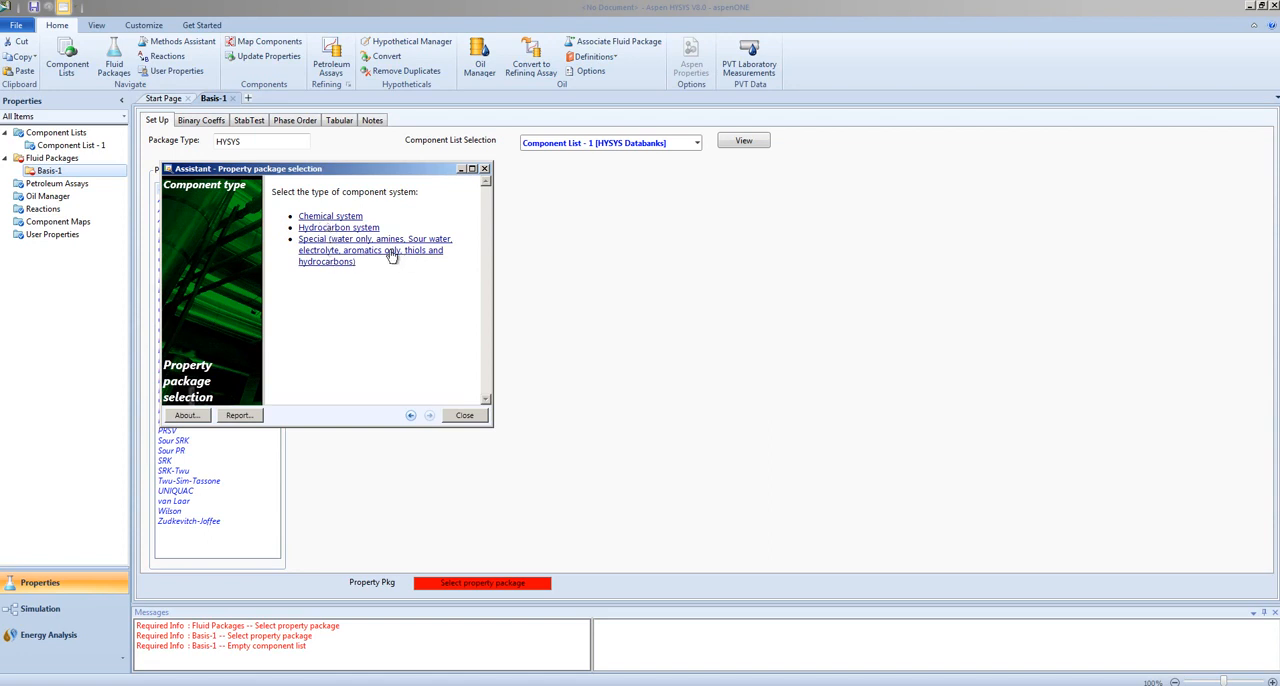
click(408, 416)
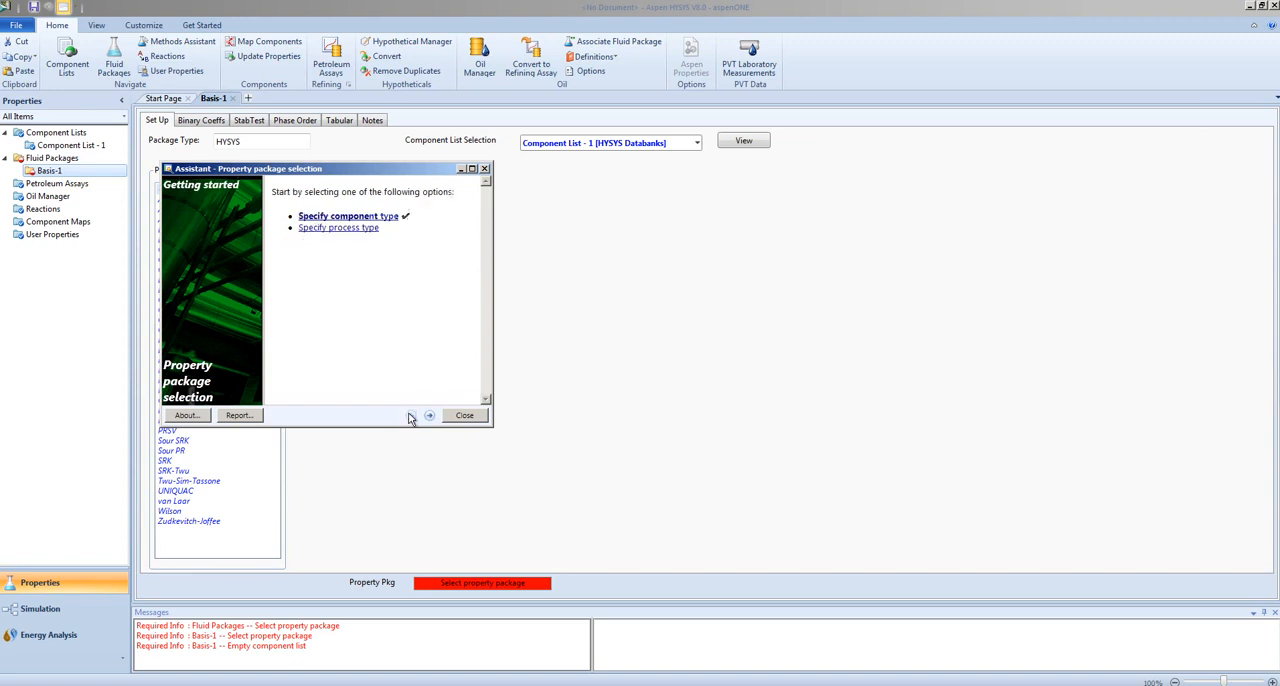
click(340, 229)
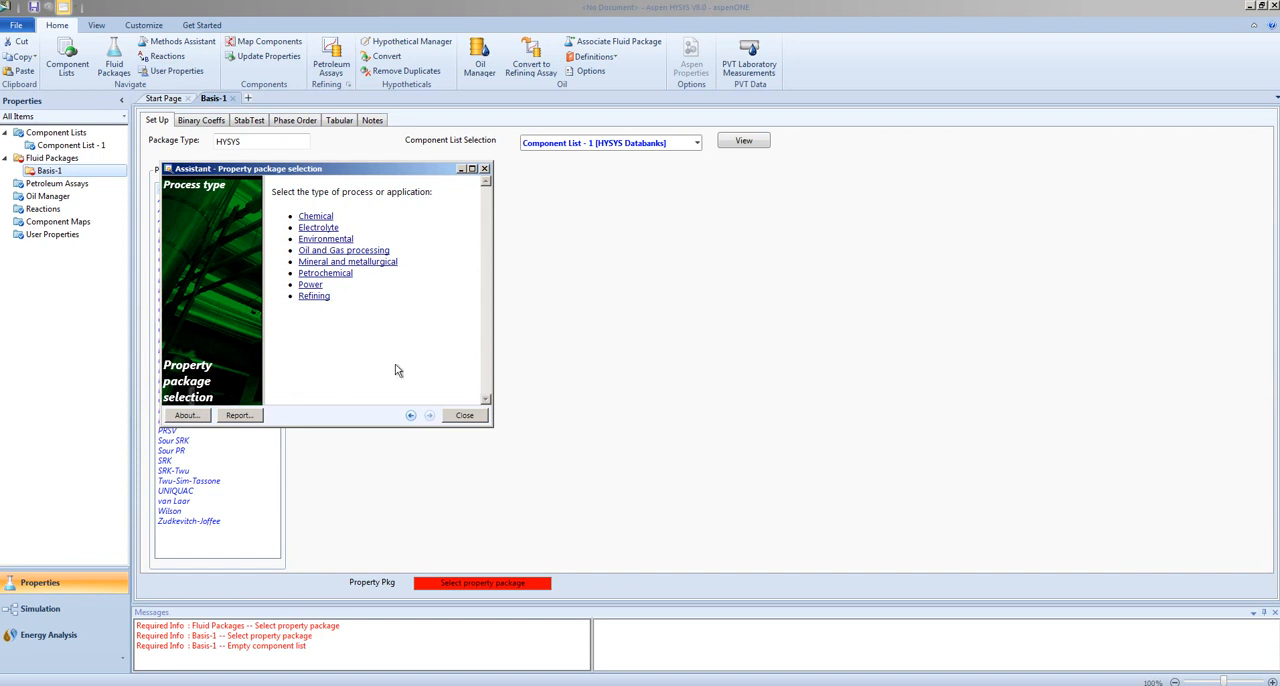
click(410, 415)
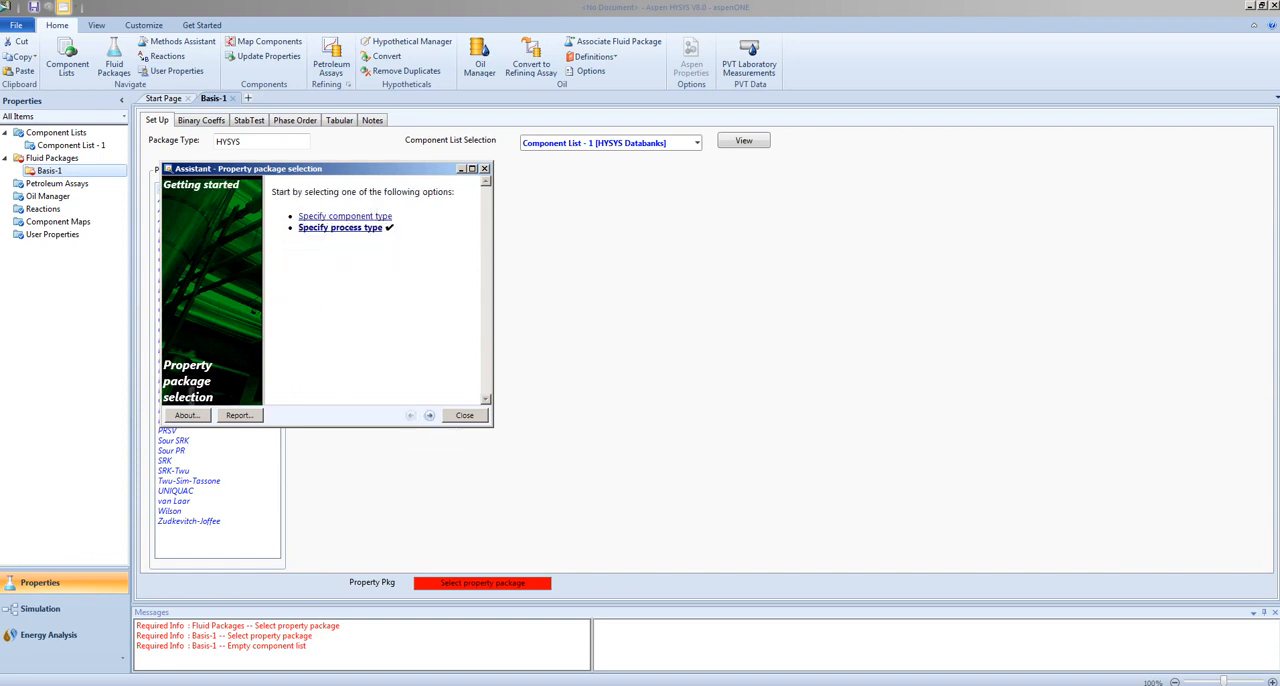
- Get the assistant's recommendation for a hydrocarbon system with hypocomponents and no vacuum conditions, and open the Property Package Descriptions help topic
click(341, 217)
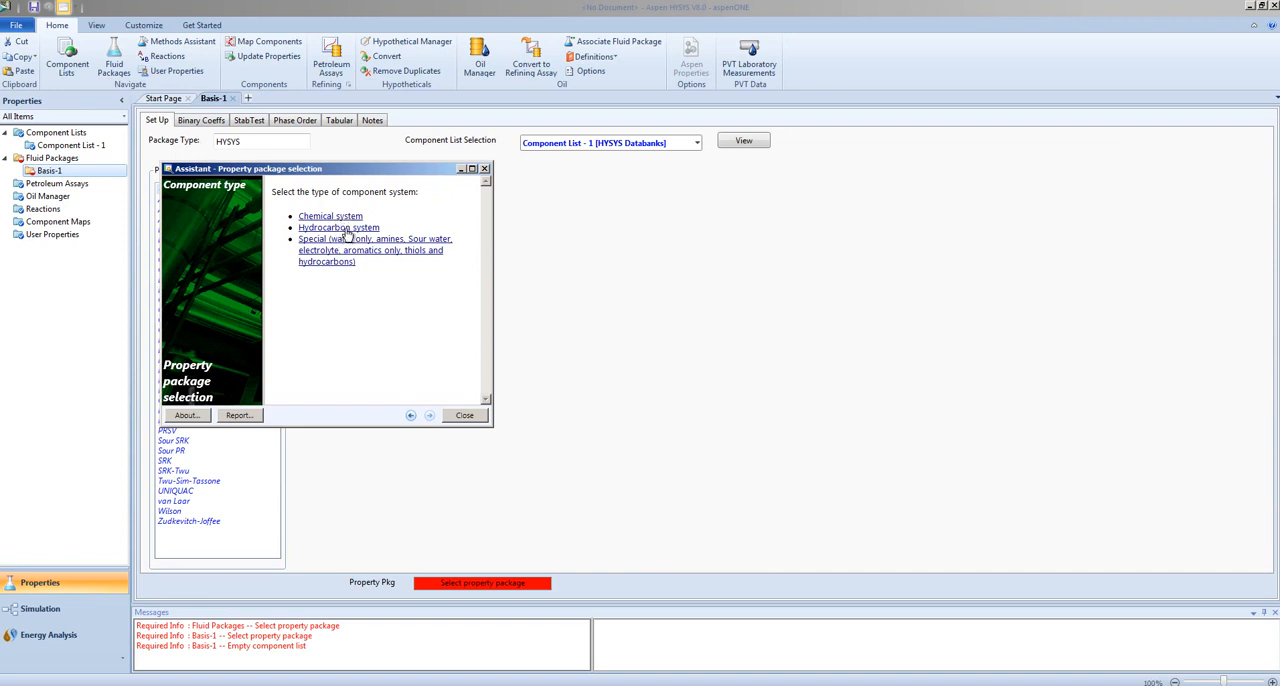
click(348, 229)
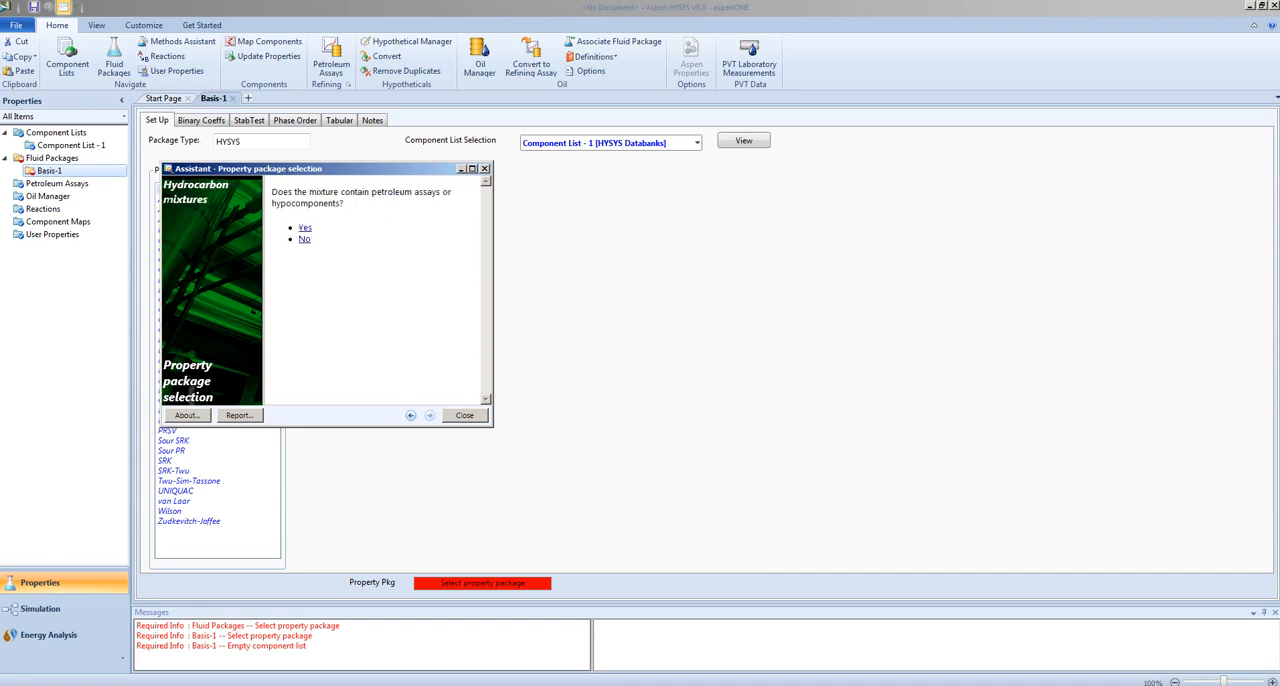
click(304, 236)
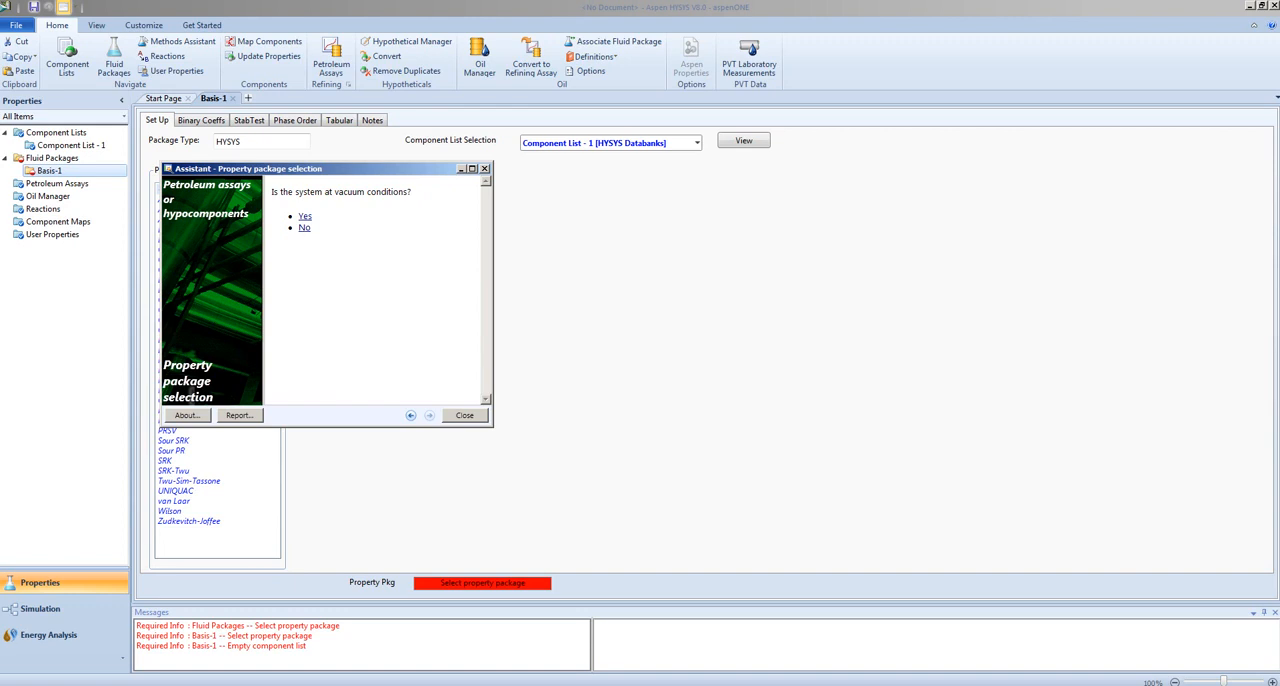
click(304, 228)
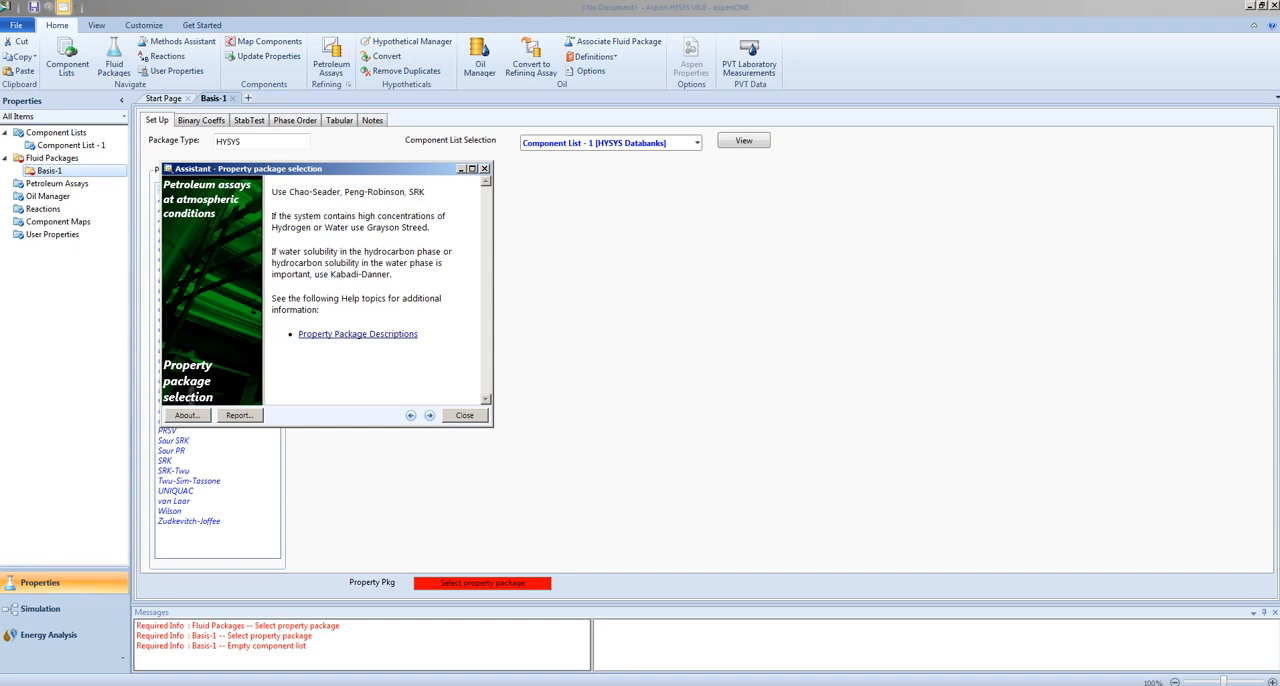
click(387, 335)
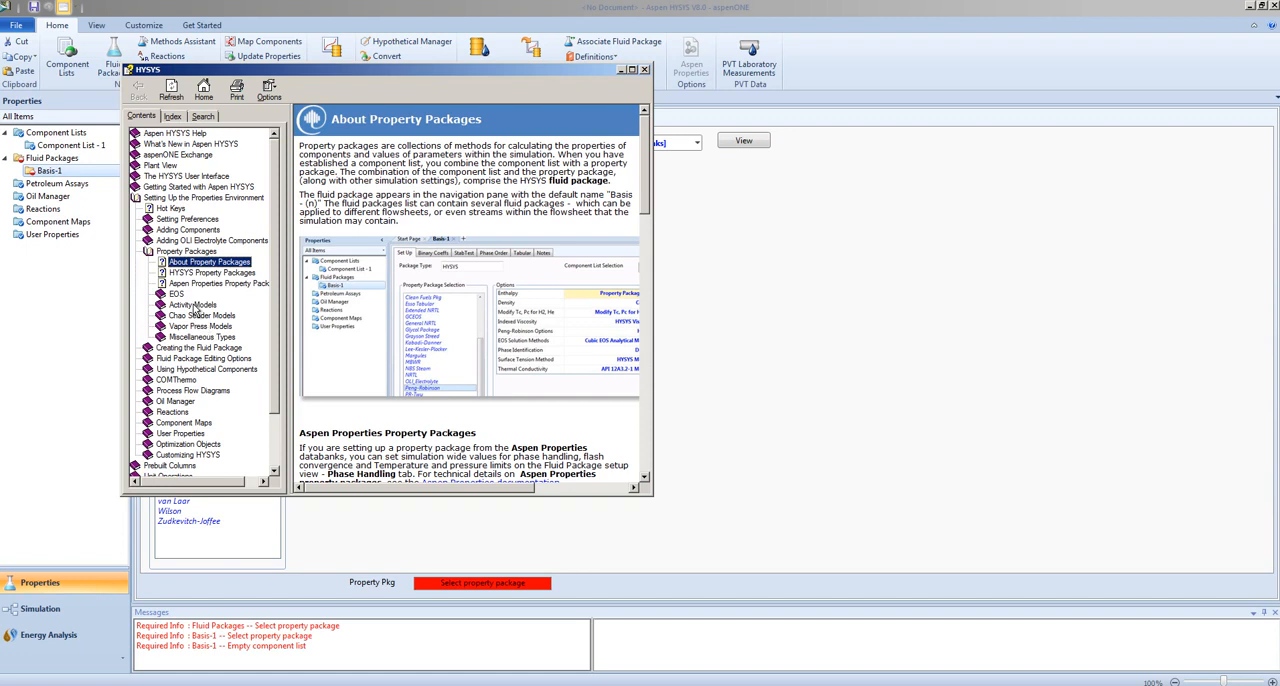
- Read the help topics on the SRK equation of state and the Peng-Robinson Calculation Methods, through to the enthalpy and entropy relations
click(175, 295)
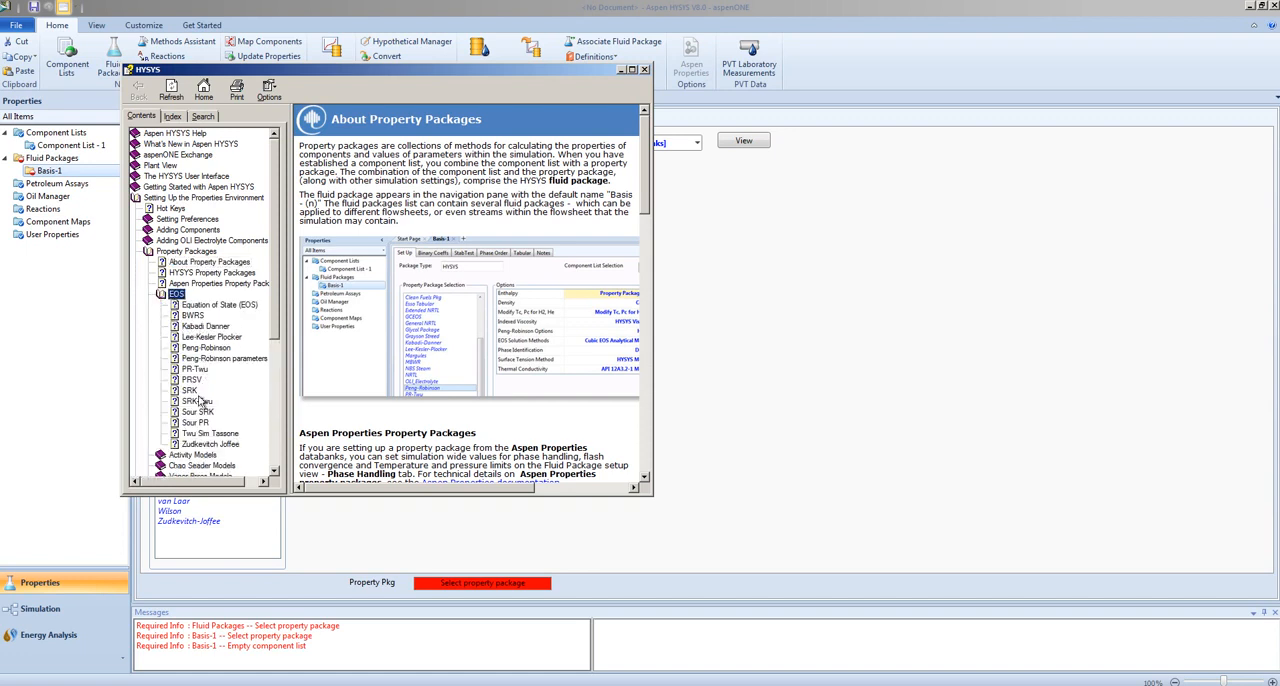
click(189, 390)
click(645, 436)
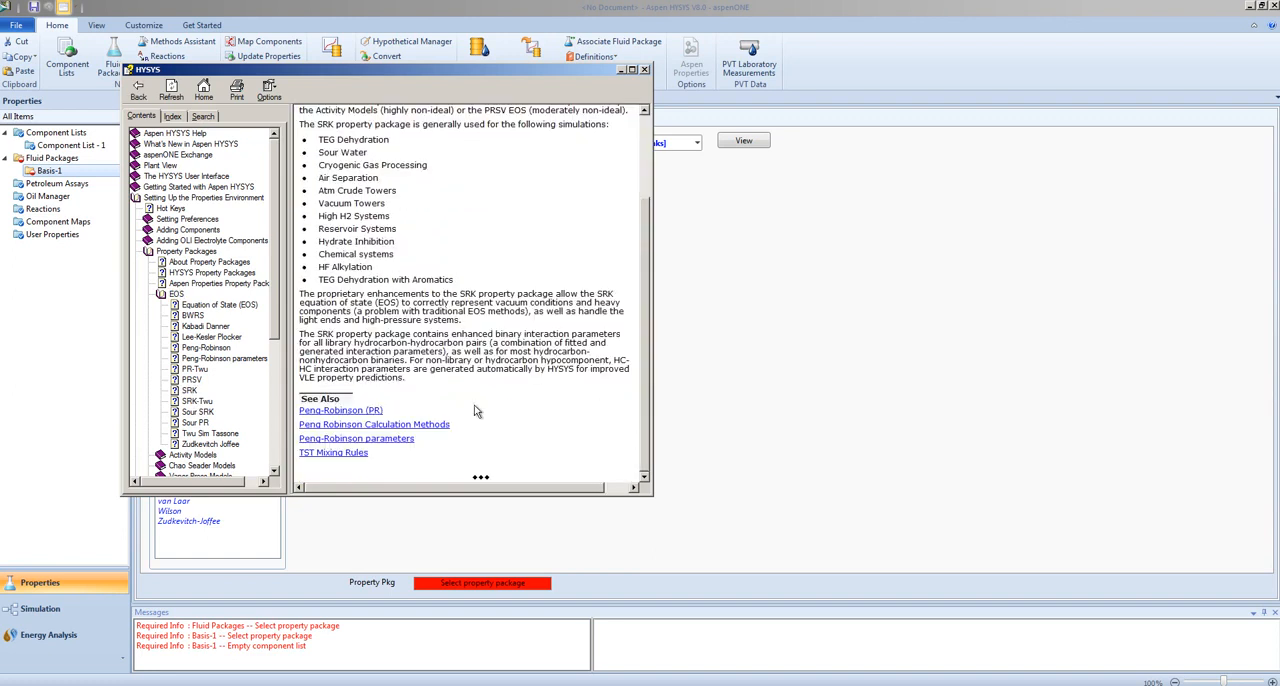
click(384, 425)
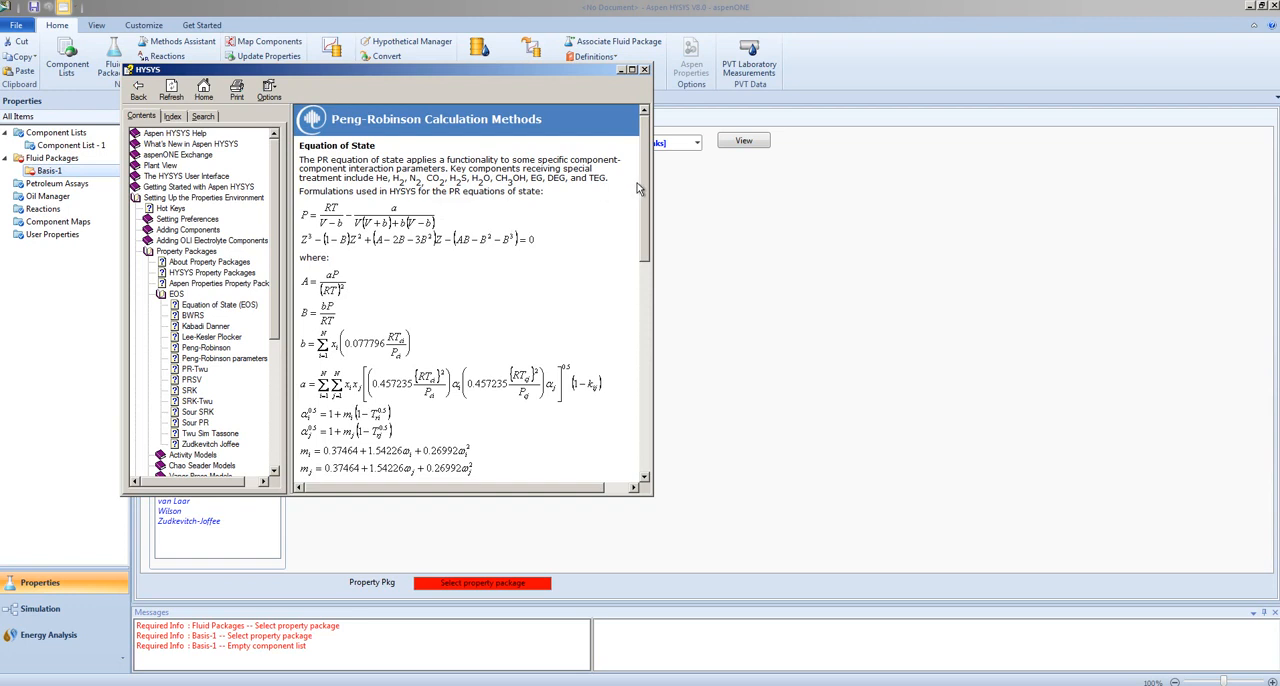
drag(647, 180, 644, 357)
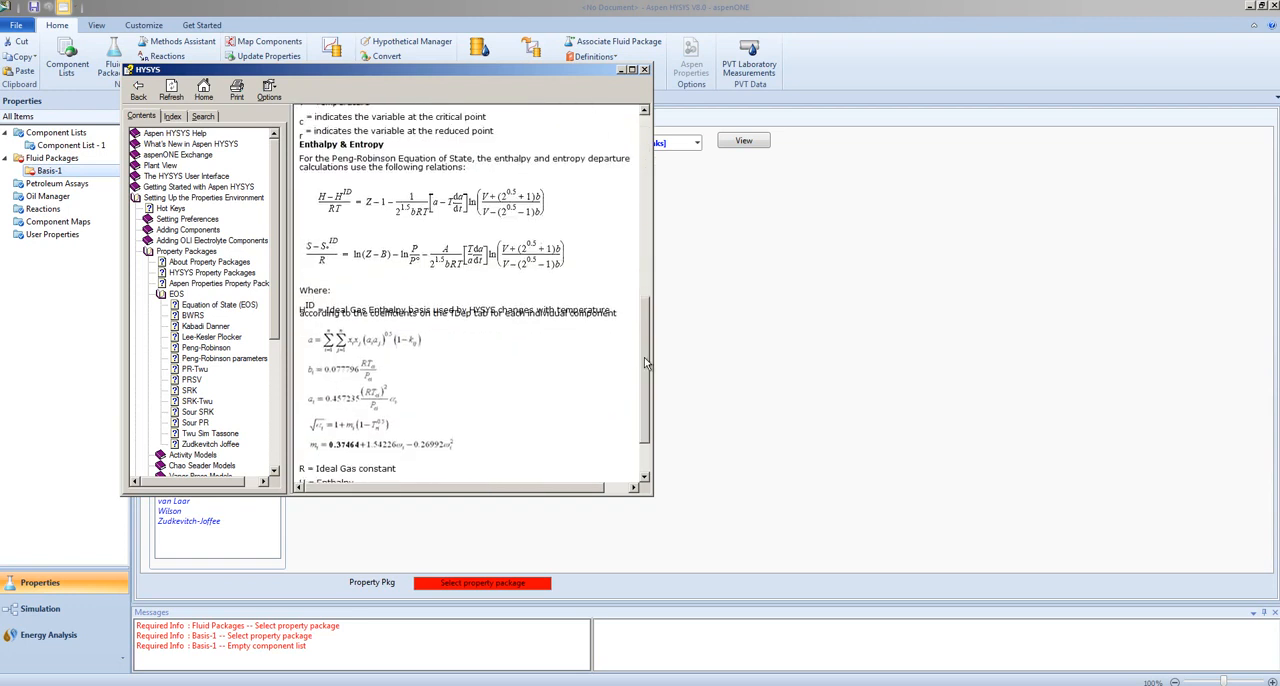
- Close the help and property package assistant windows and select Peng-Robinson as the property package for Basis-1
click(643, 71)
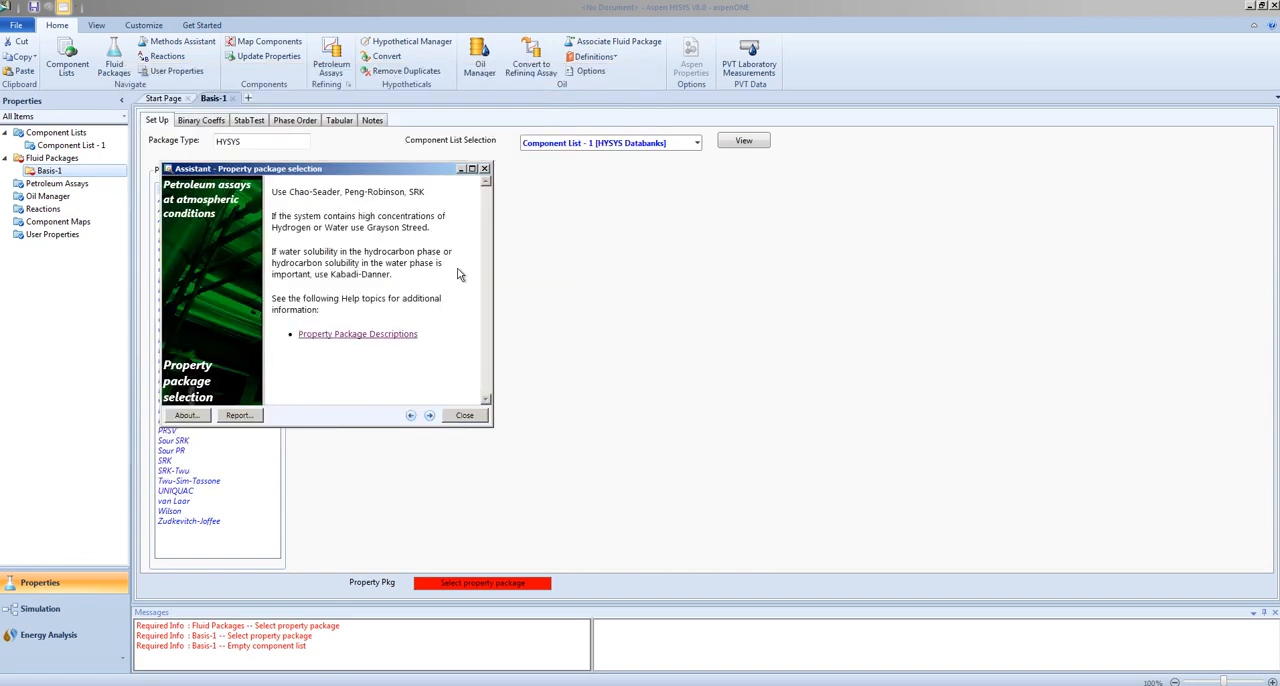
click(484, 169)
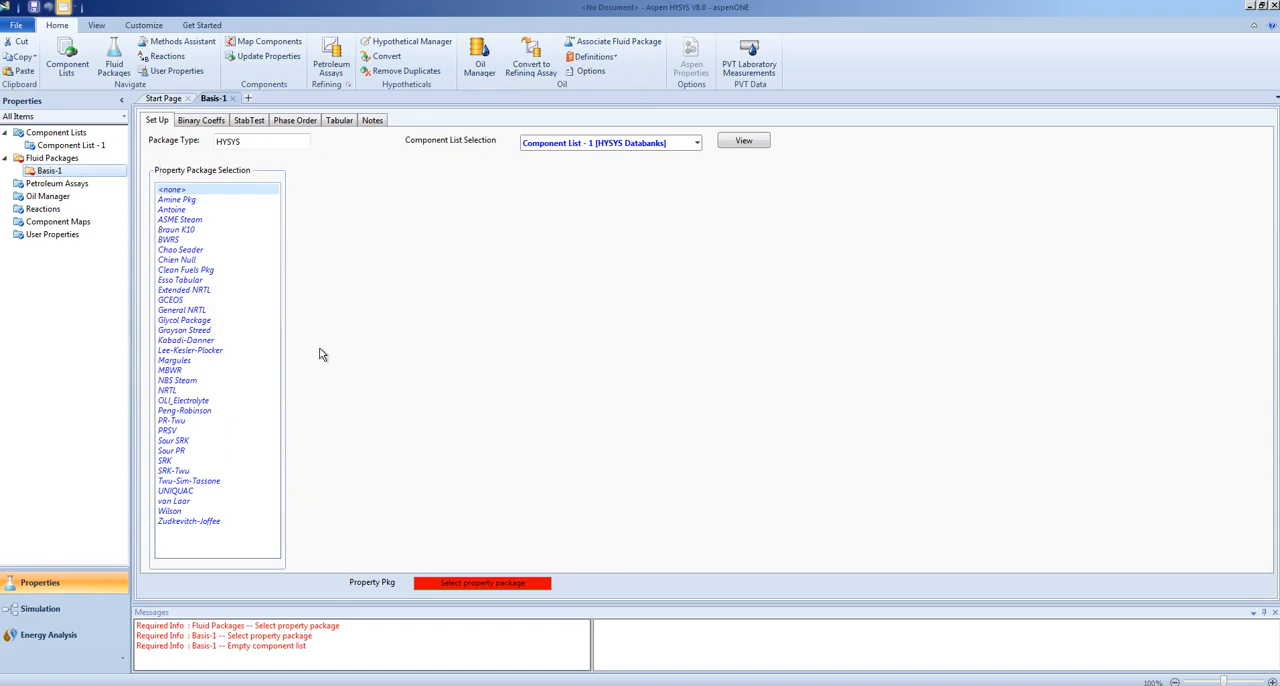
click(200, 411)
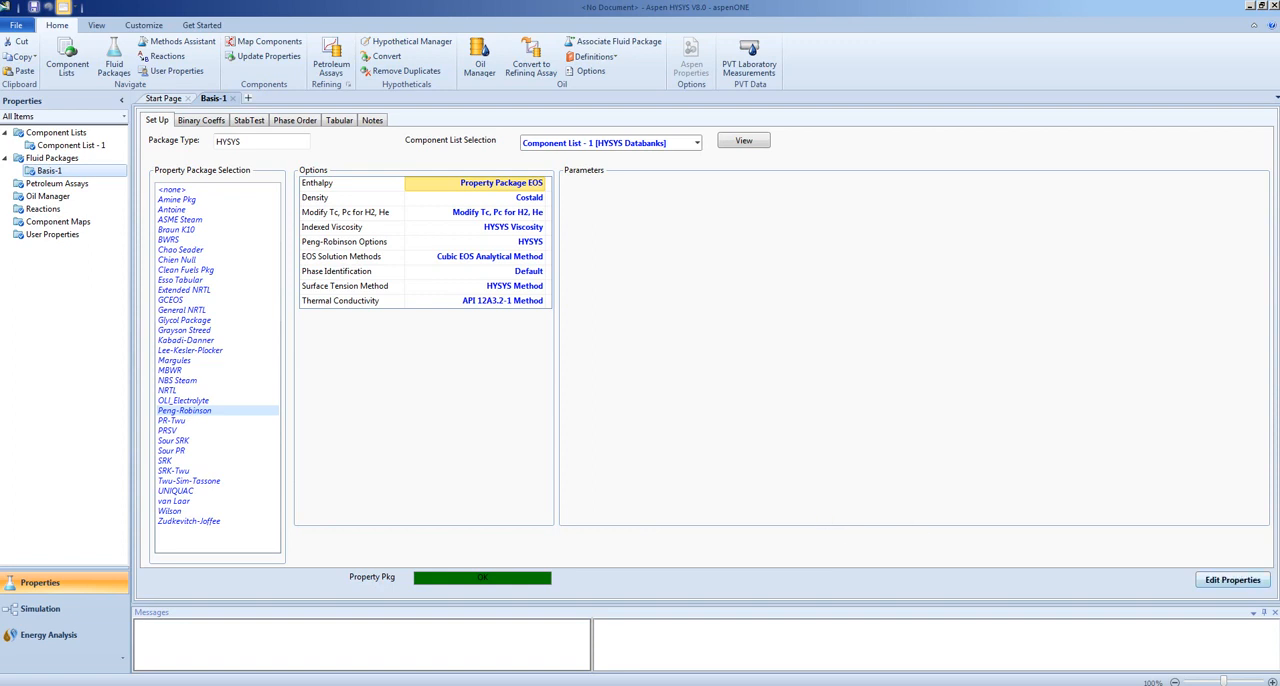
- Examine the Antoine, Gibbs and Molecular Weight properties of the components in fluid package Basis-1, and close the property editor
click(1234, 582)
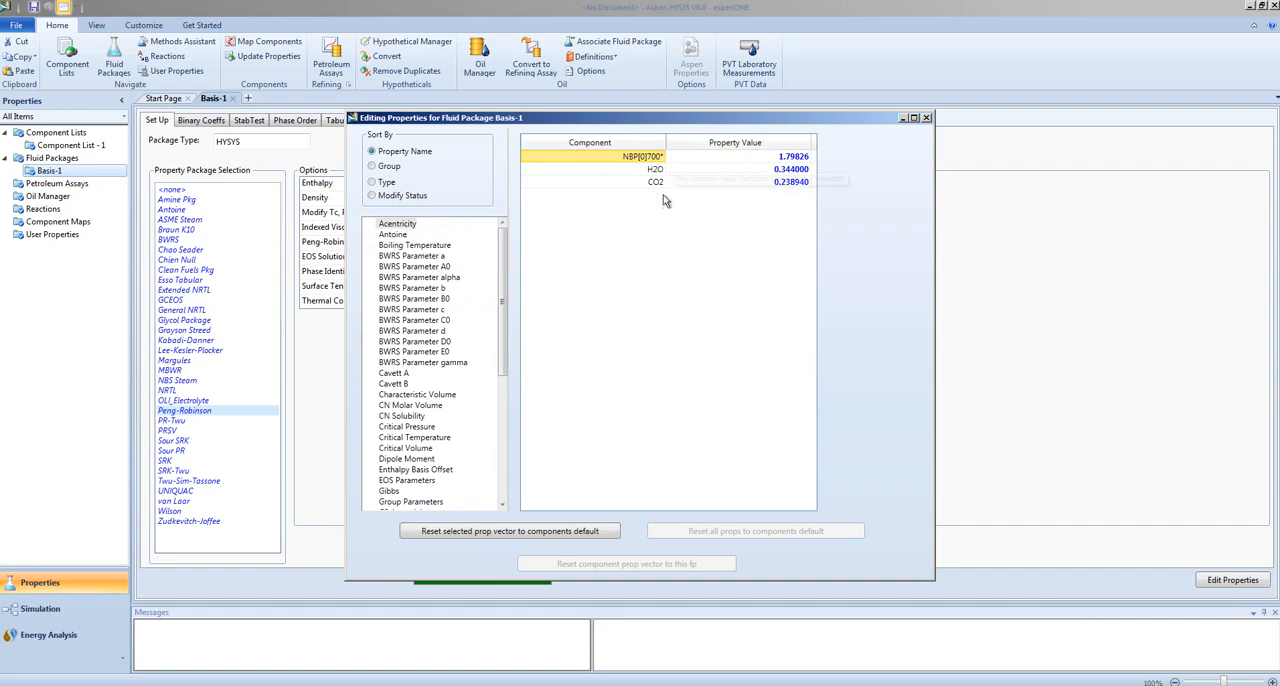
click(399, 236)
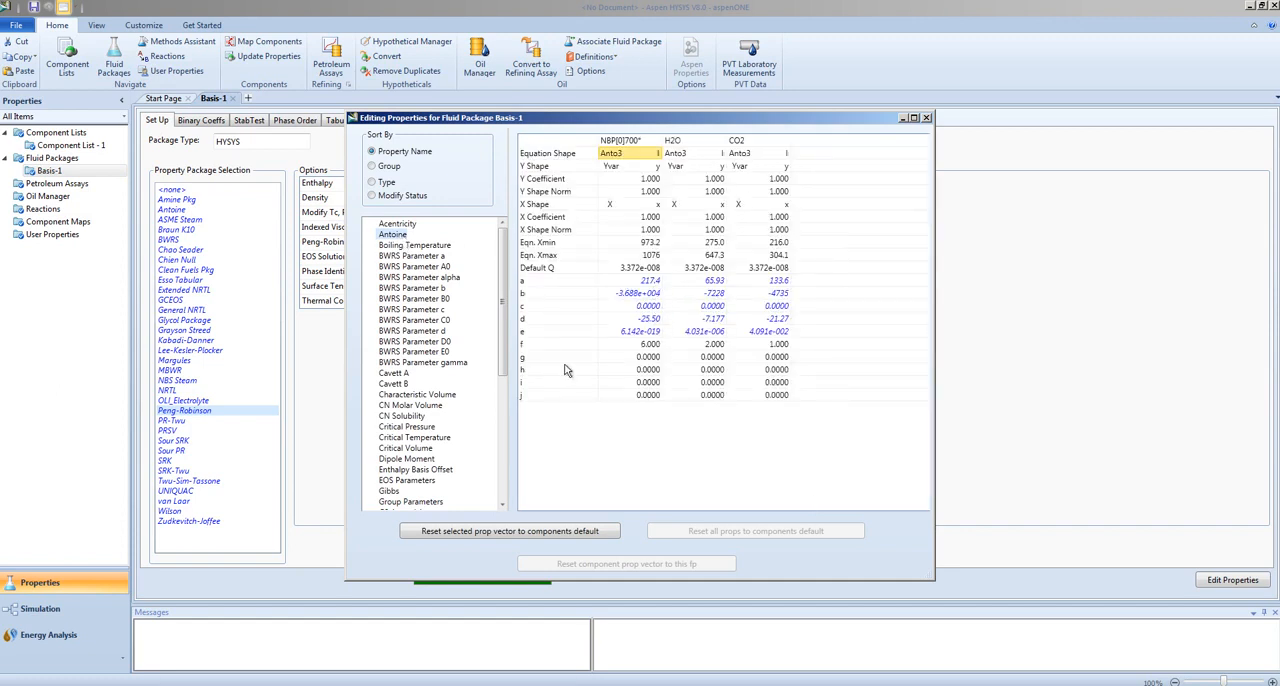
click(505, 409)
drag(504, 405, 494, 358)
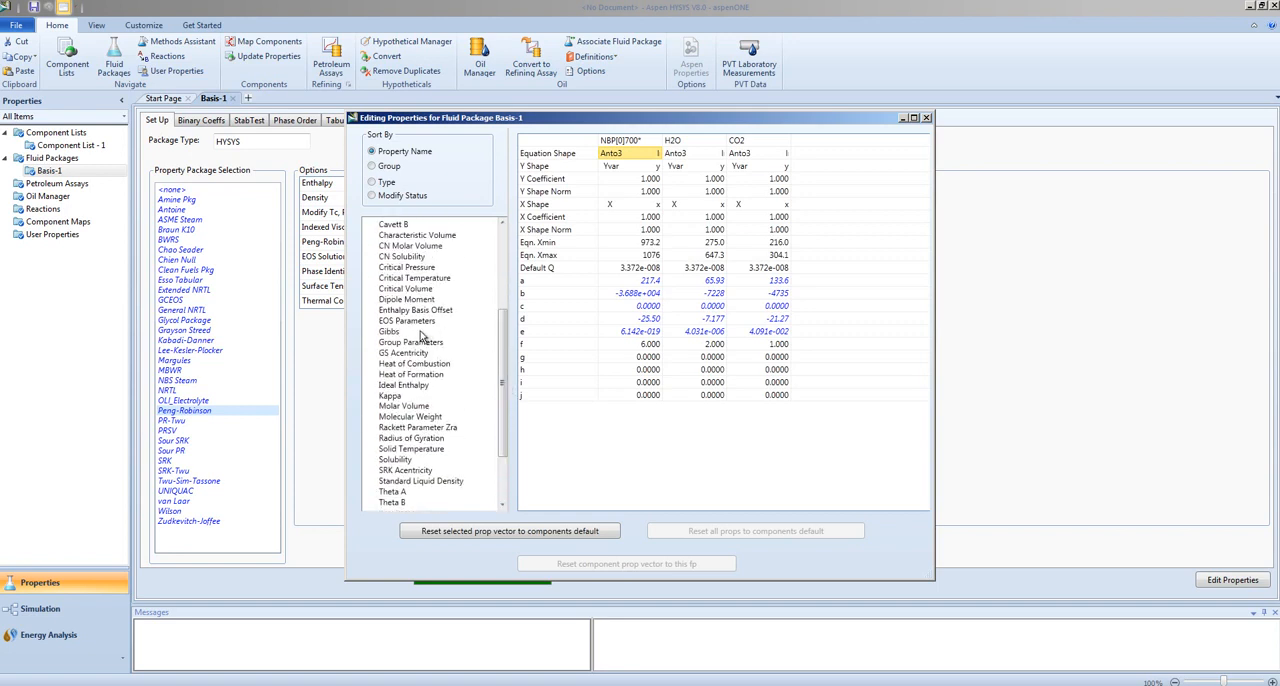
click(388, 333)
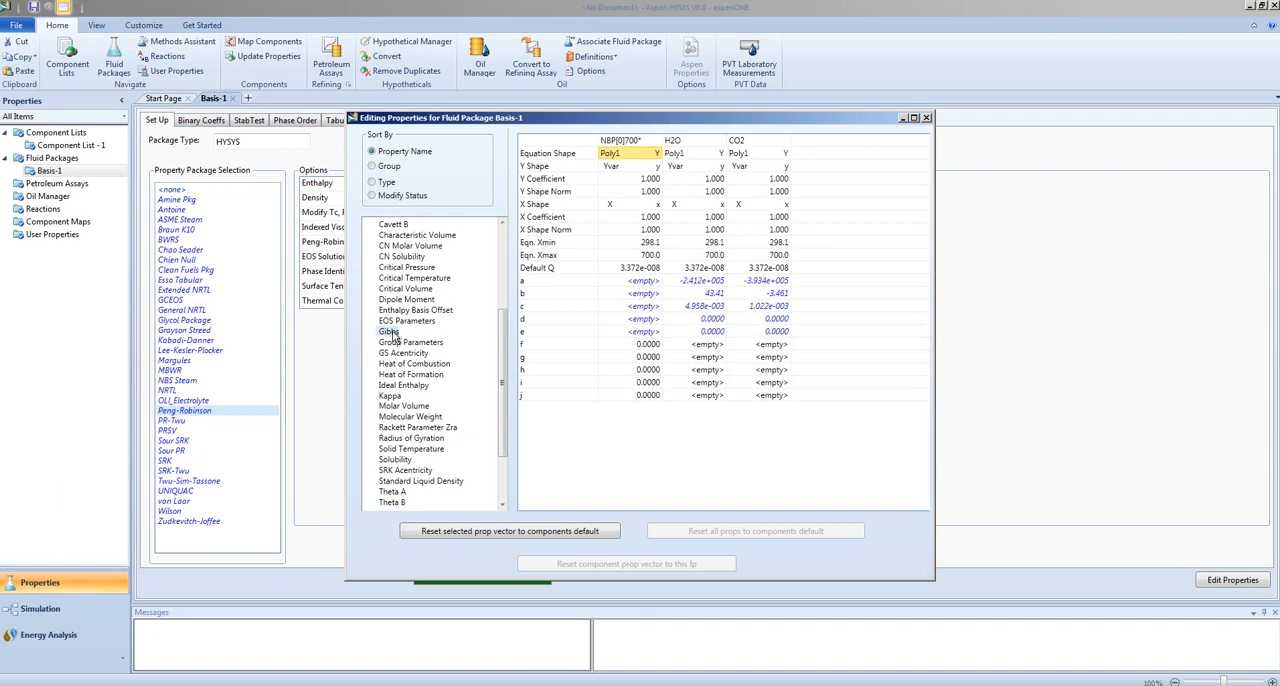
drag(500, 347, 503, 376)
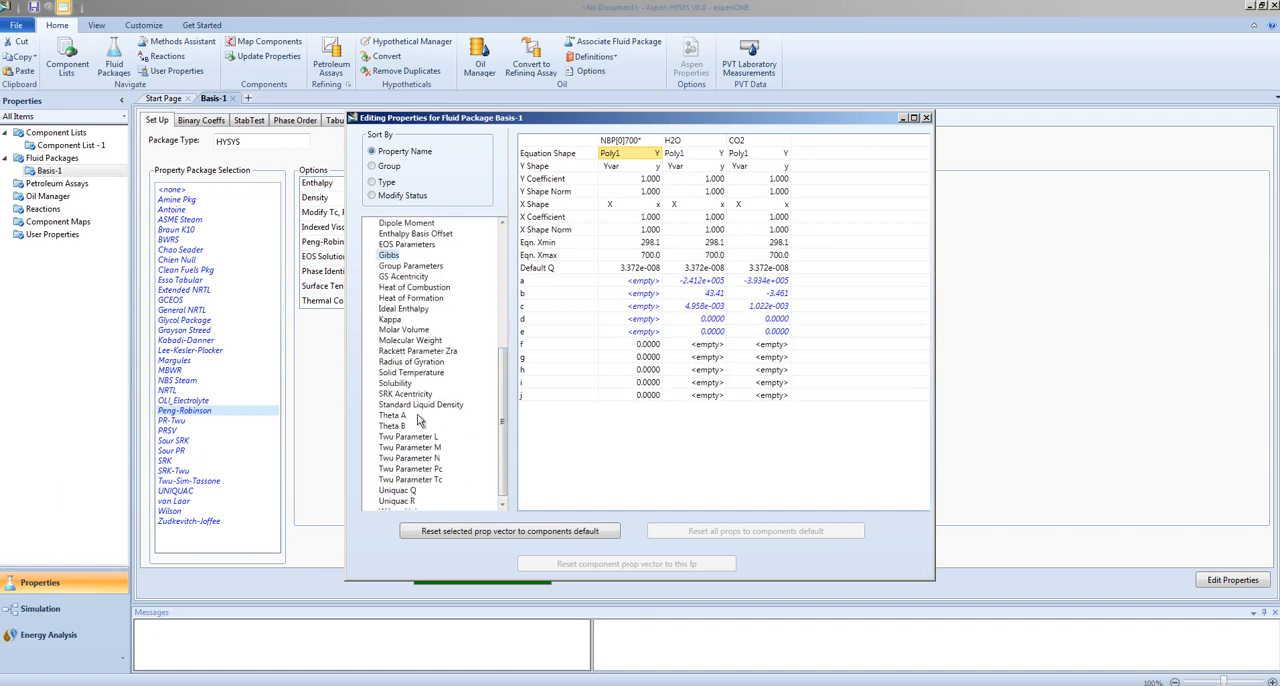
click(417, 342)
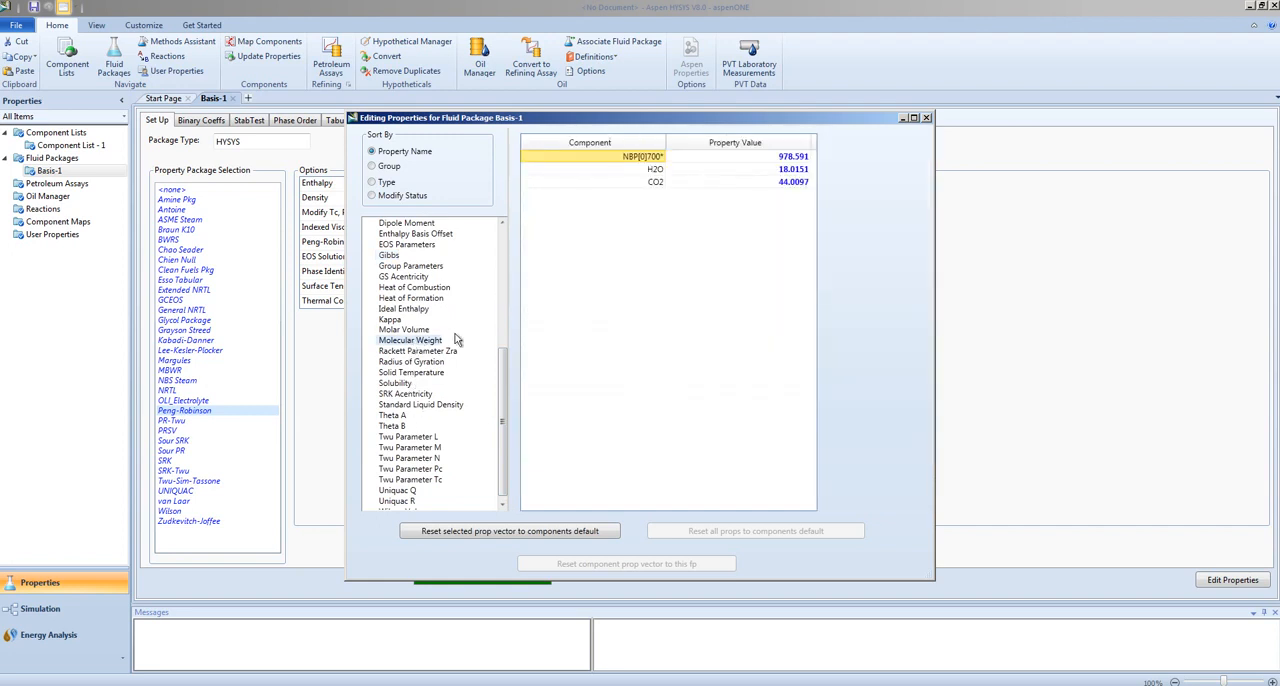
click(926, 119)
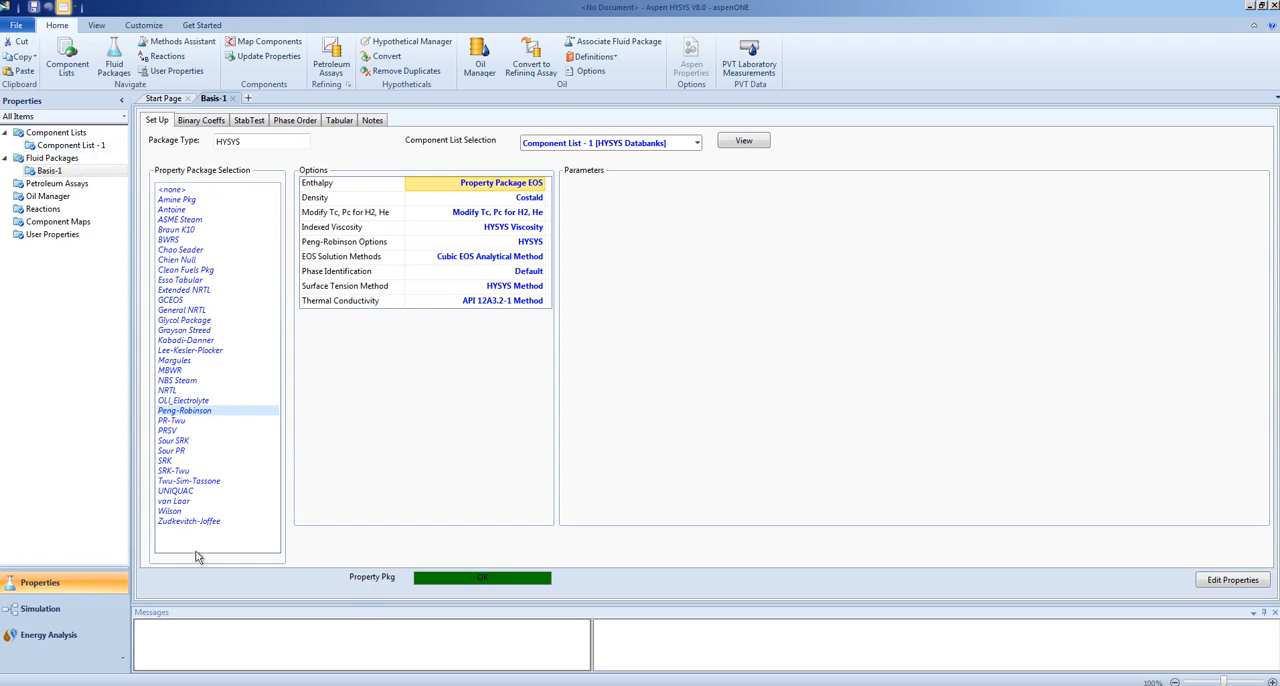
- Open the component lists overview and add a second component list based on the HYSYS databank
click(71, 614)
double_click(57, 134)
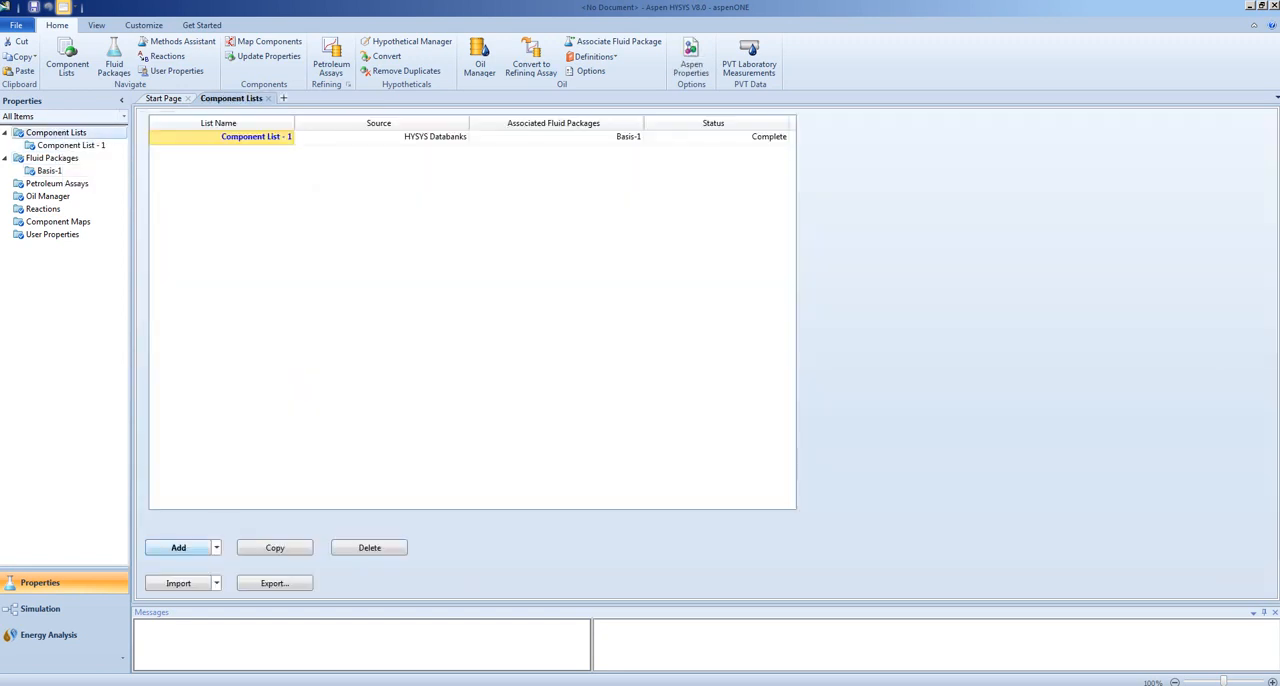
click(216, 550)
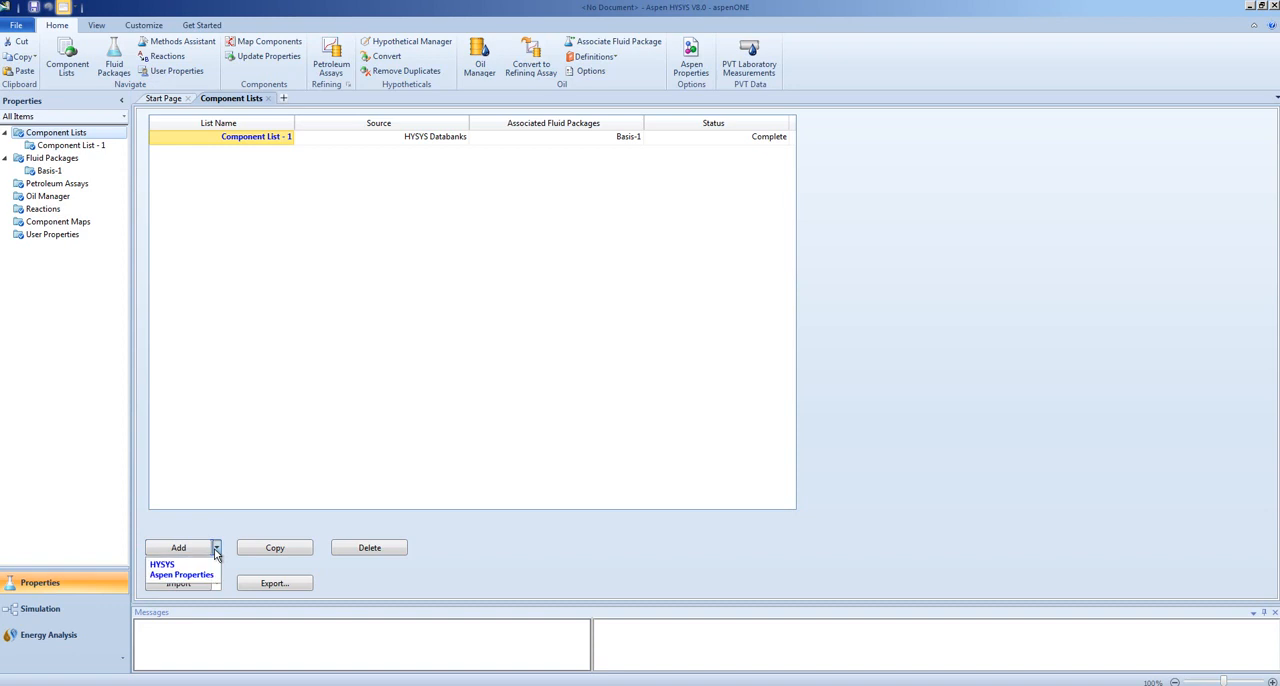
click(196, 568)
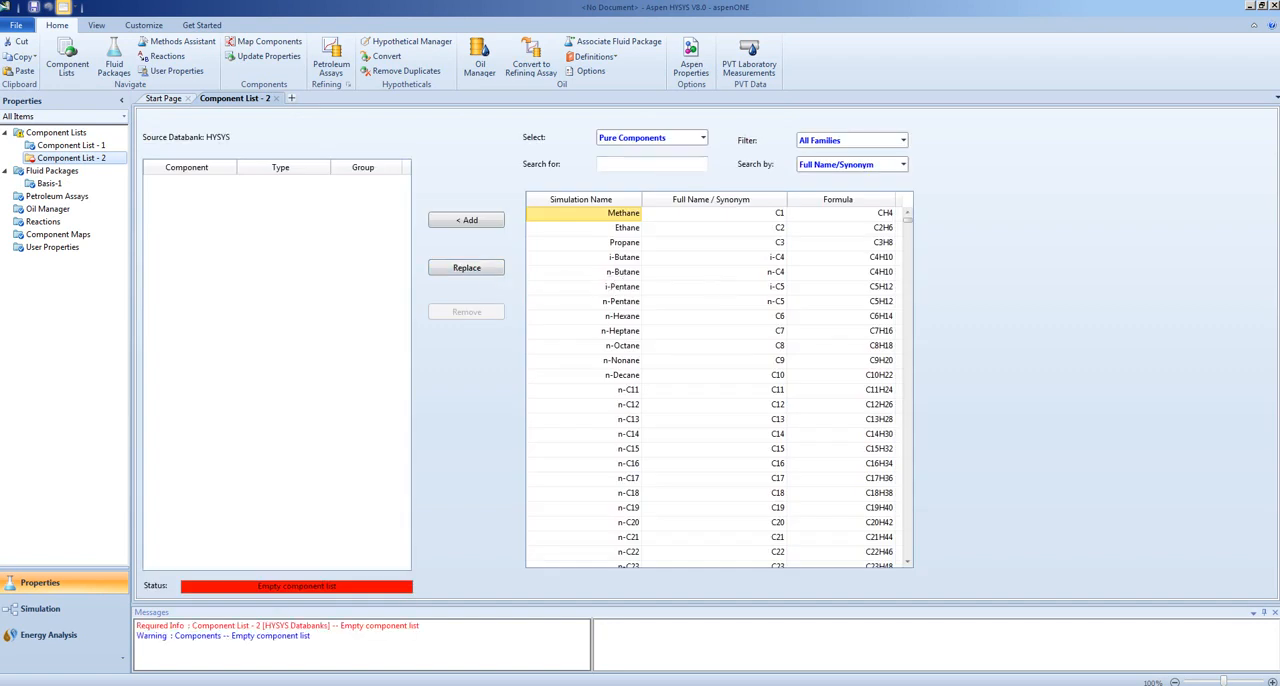
- Search the pure components for "glycol" and add EGlycol to Component List - 2
click(656, 165)
text(glycol)
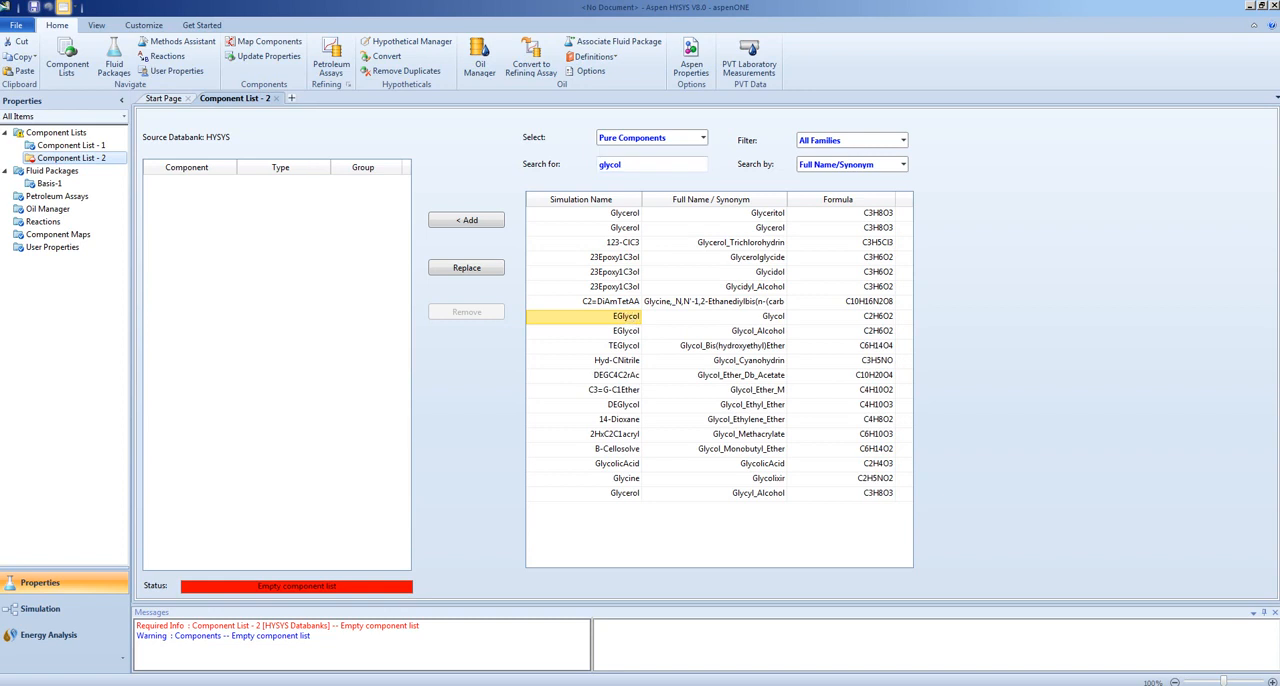
double_click(630, 318)
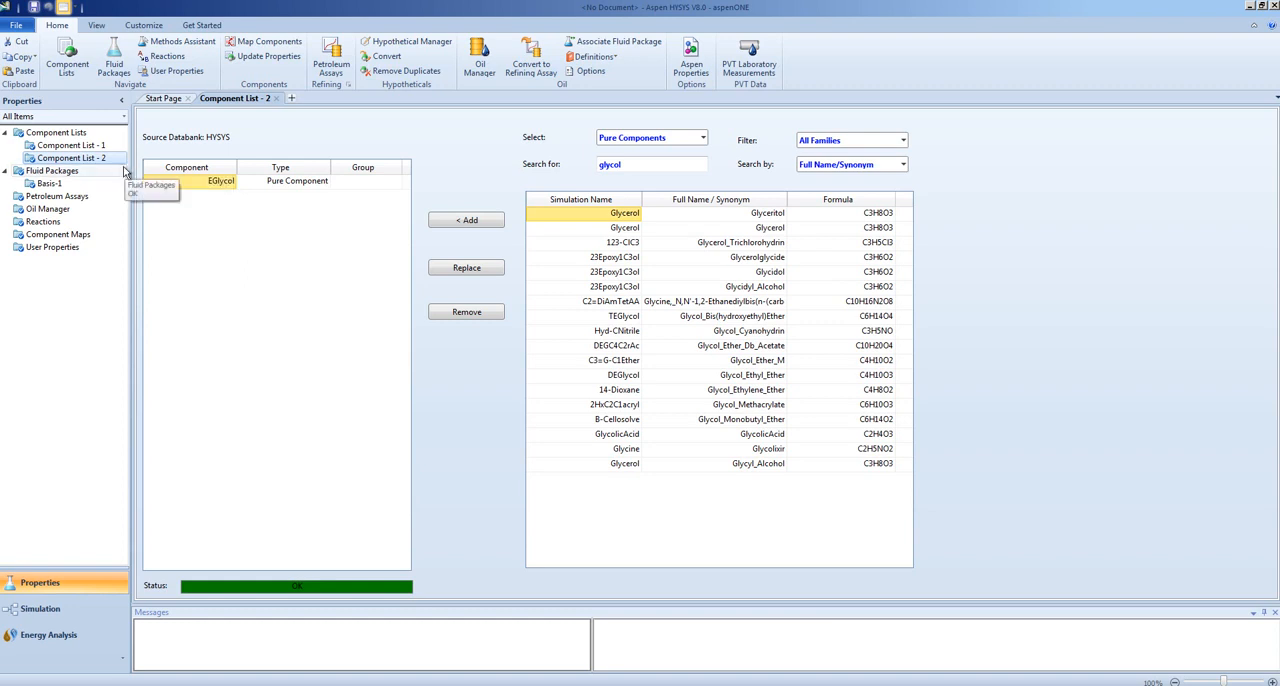
- Add a second HYSYS fluid package and select Glycol Package as its property package
click(69, 172)
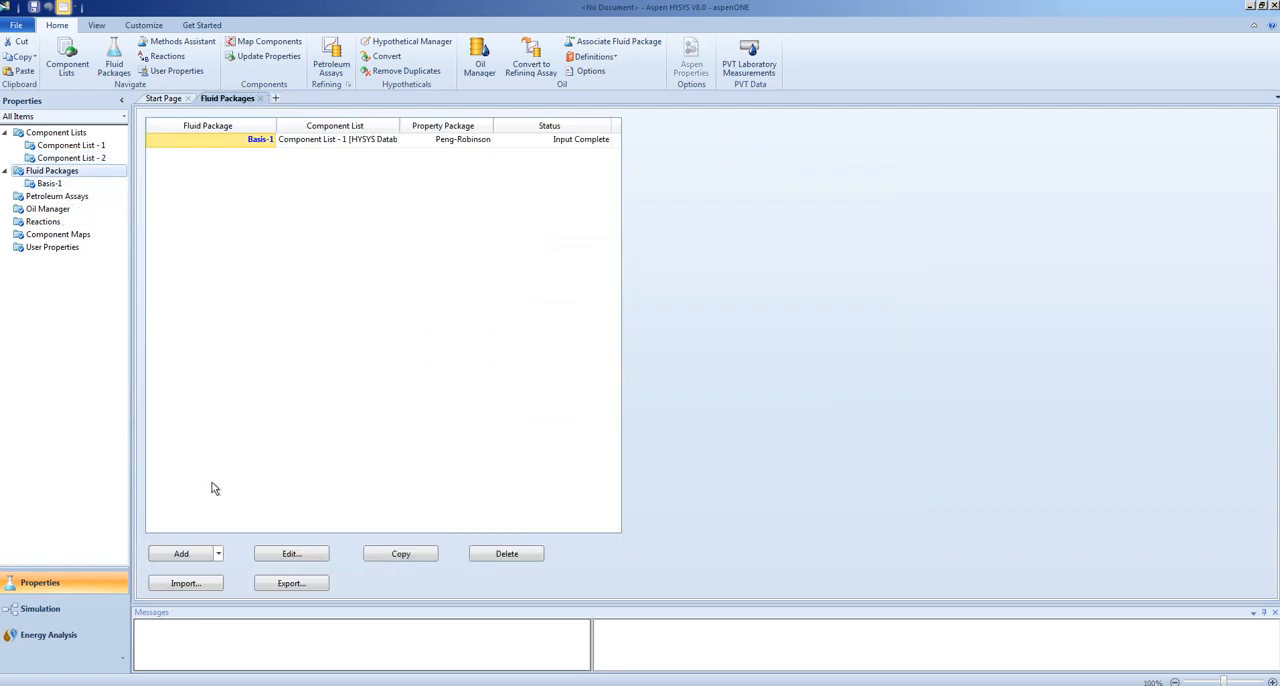
click(218, 555)
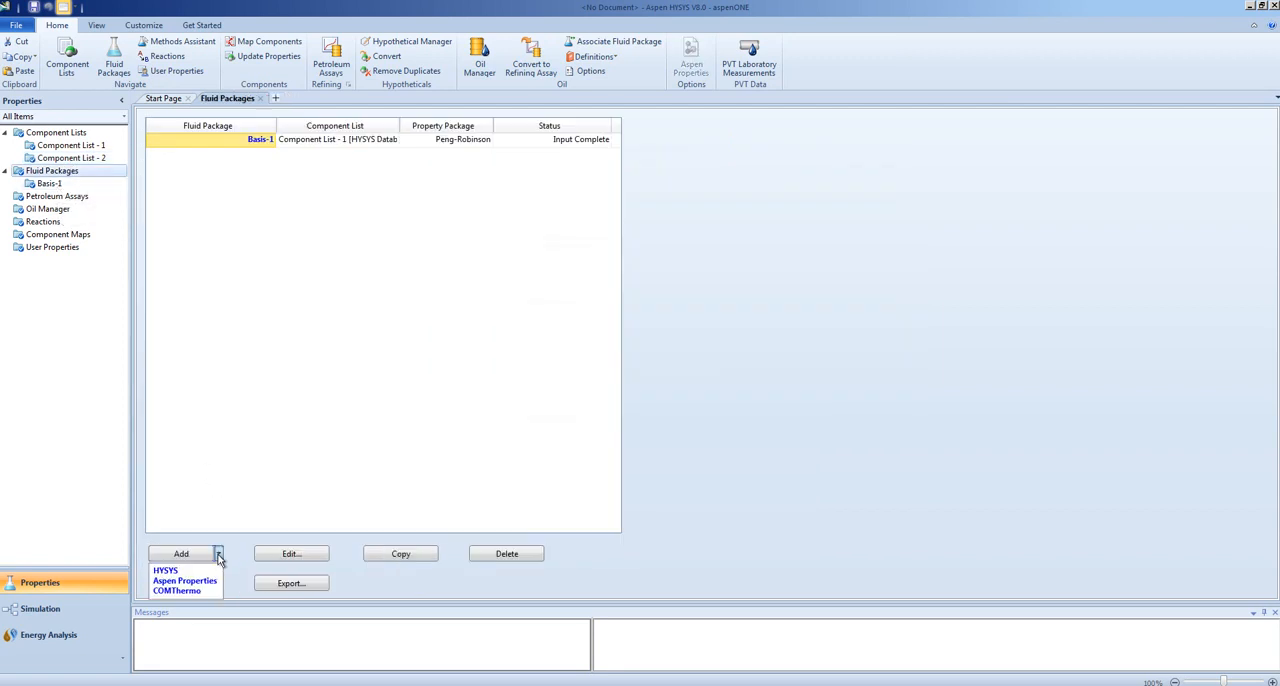
click(201, 573)
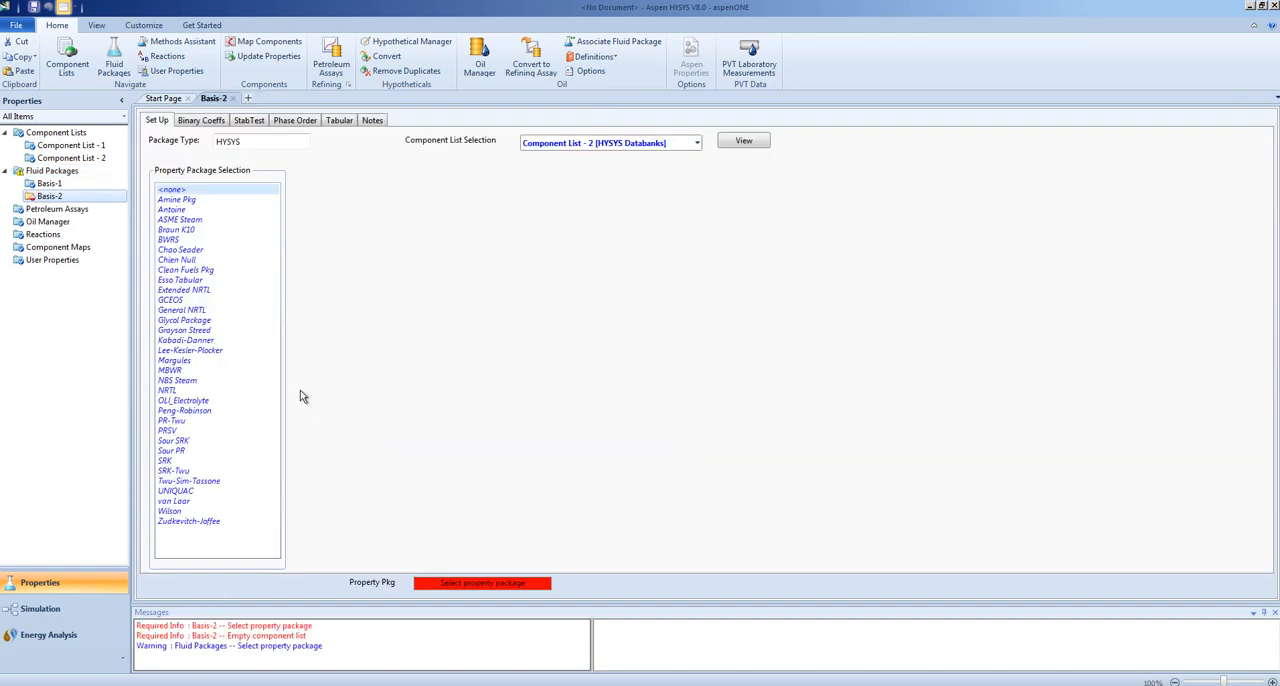
click(193, 321)
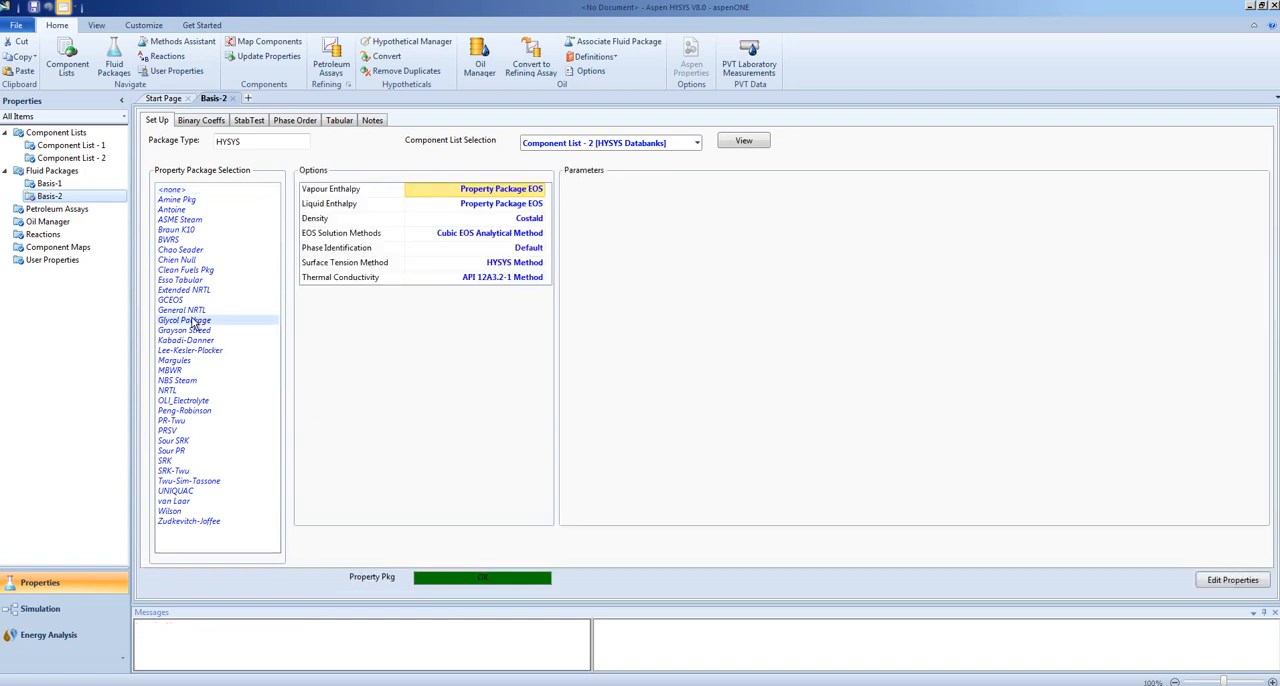
- Check which component lists can be attached to Basis-2, and open fluid package Basis-1
click(698, 144)
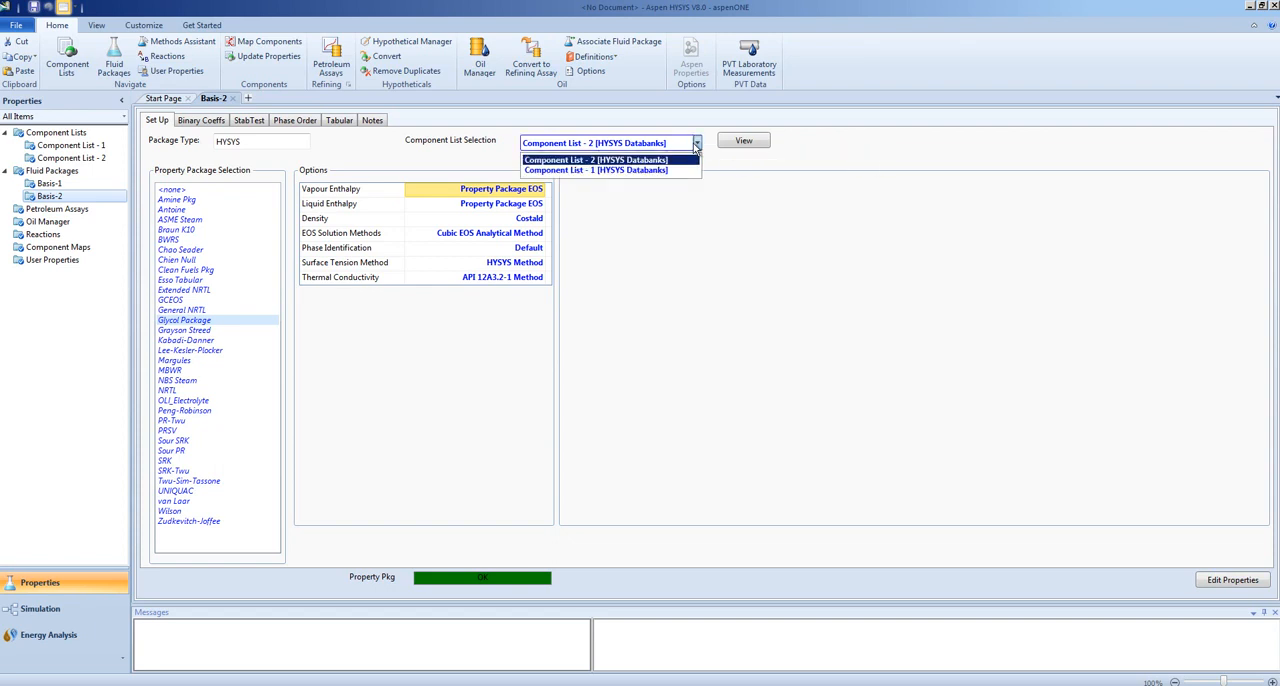
click(698, 145)
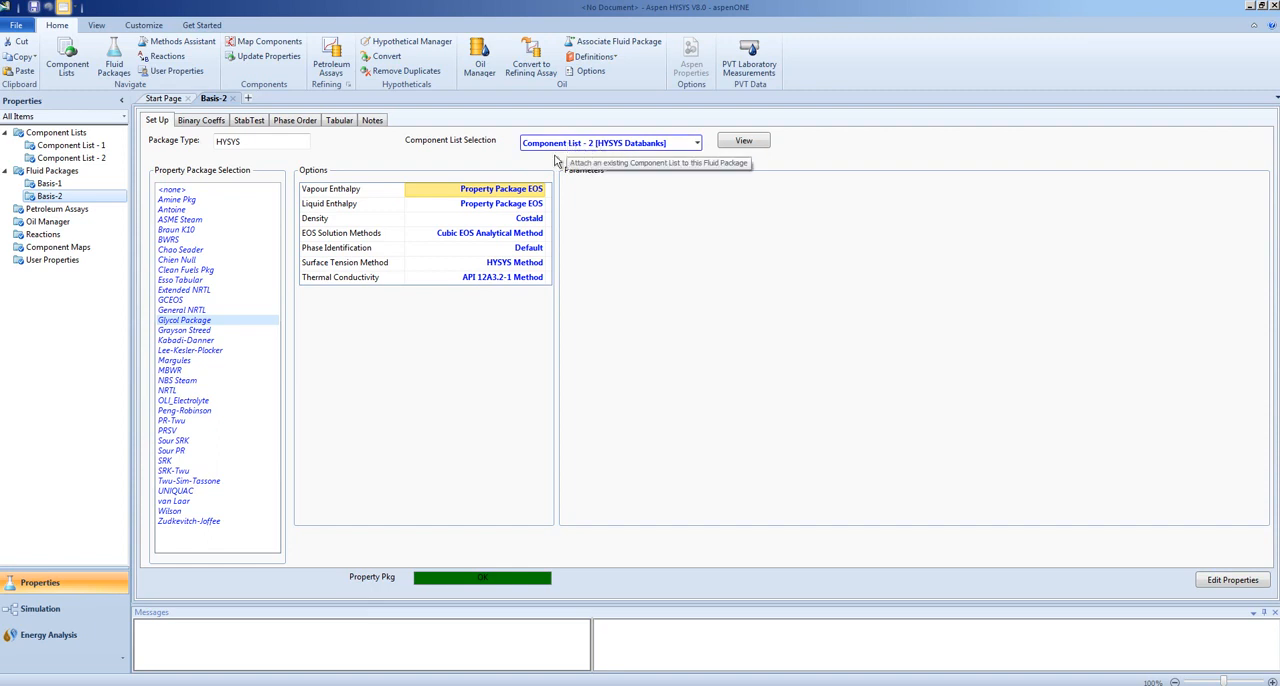
click(58, 185)
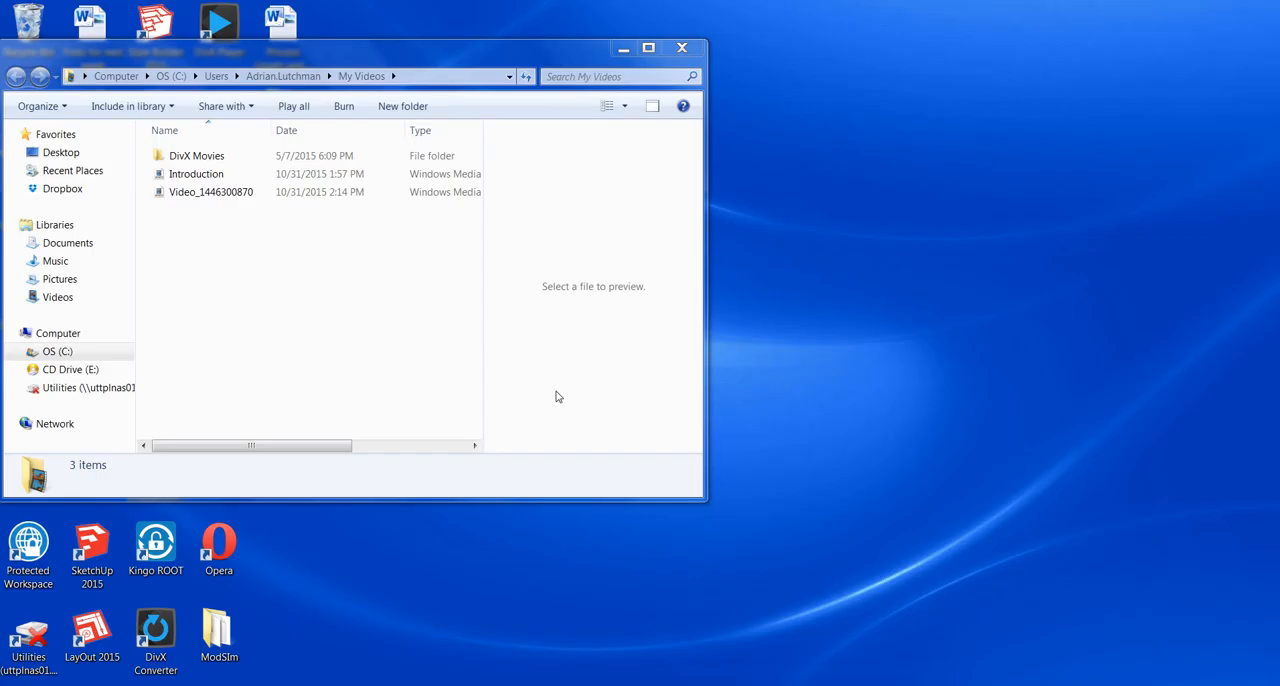
click(370, 684)
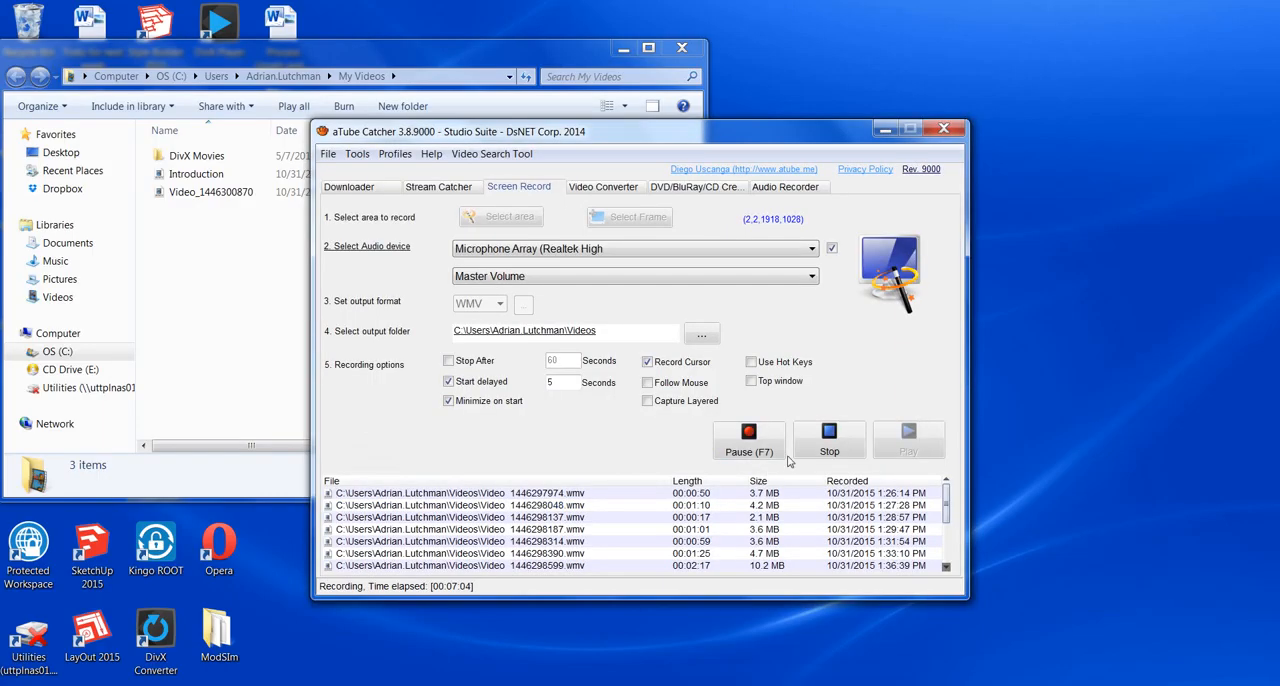